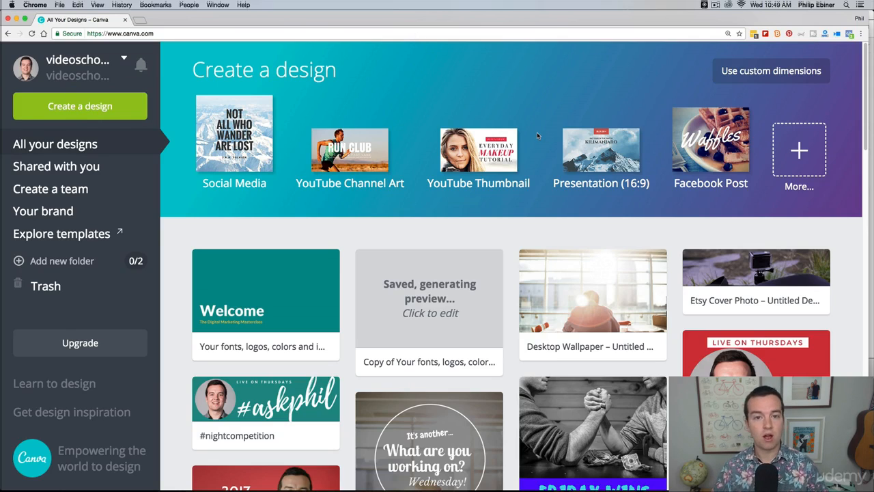
# Create a new YouTube Thumbnail design from the full list of design types
pyautogui.scroll(-5, 579, 231)
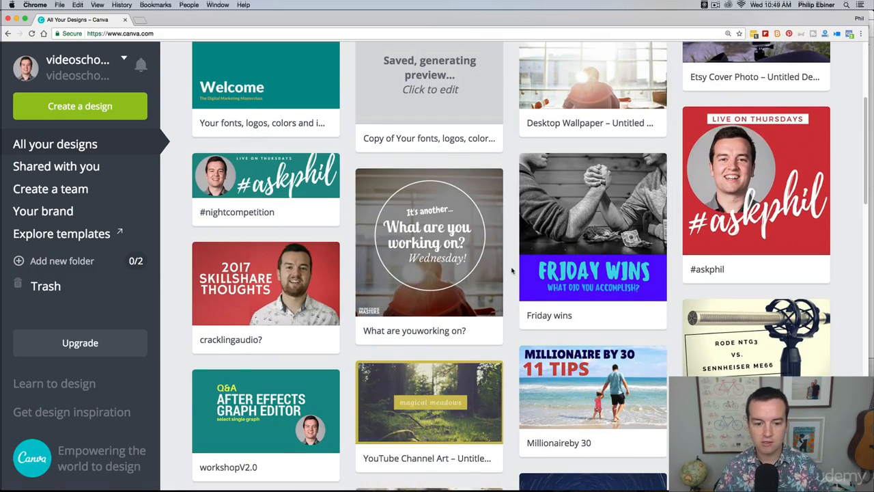
pyautogui.scroll(4, 511, 271)
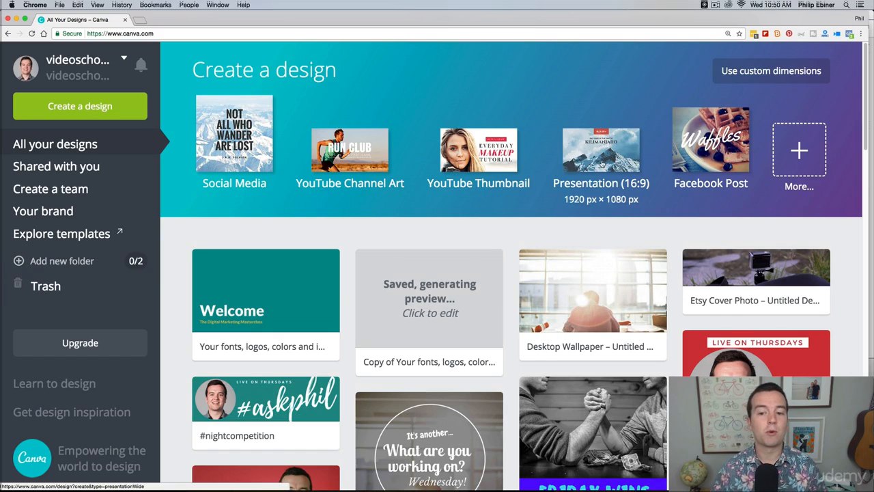
pyautogui.click(794, 151)
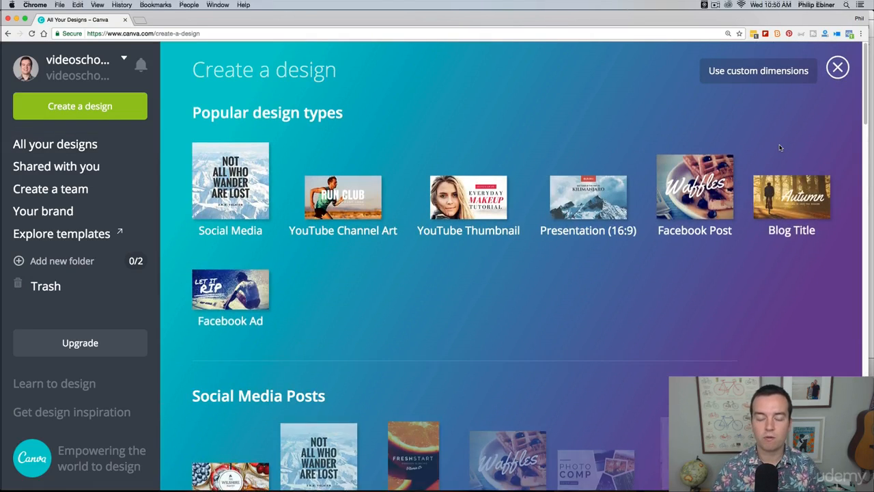
pyautogui.scroll(-5, 773, 177)
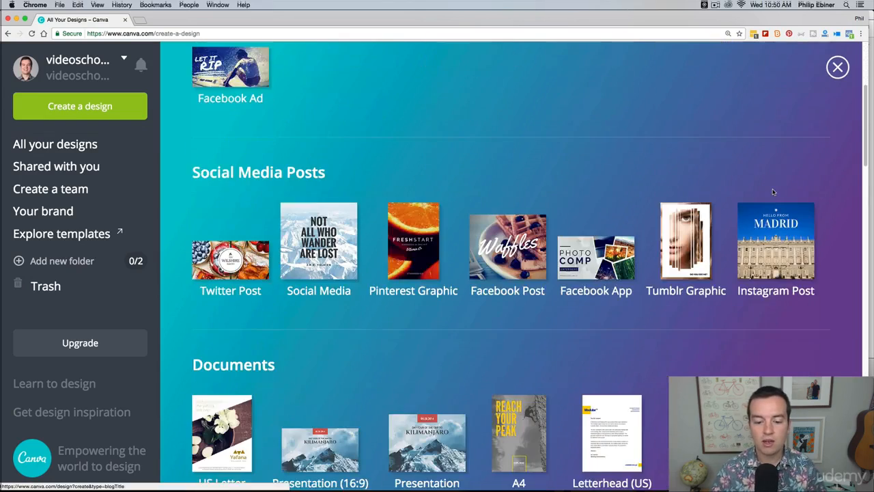
pyautogui.scroll(-3, 773, 192)
pyautogui.scroll(-3, 785, 205)
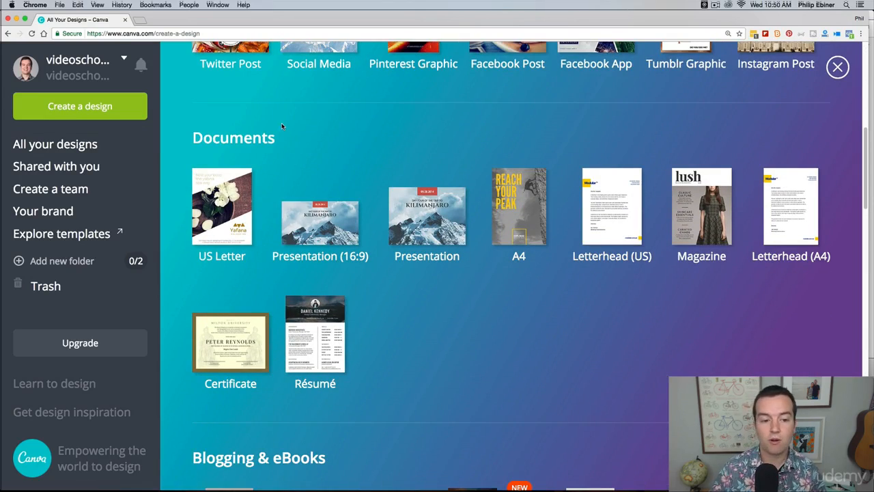
pyautogui.scroll(-2, 374, 161)
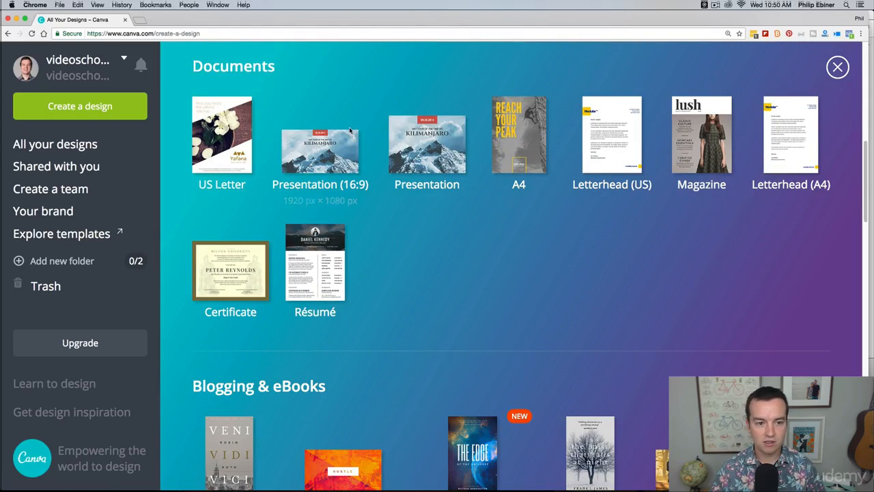
pyautogui.scroll(-12, 409, 171)
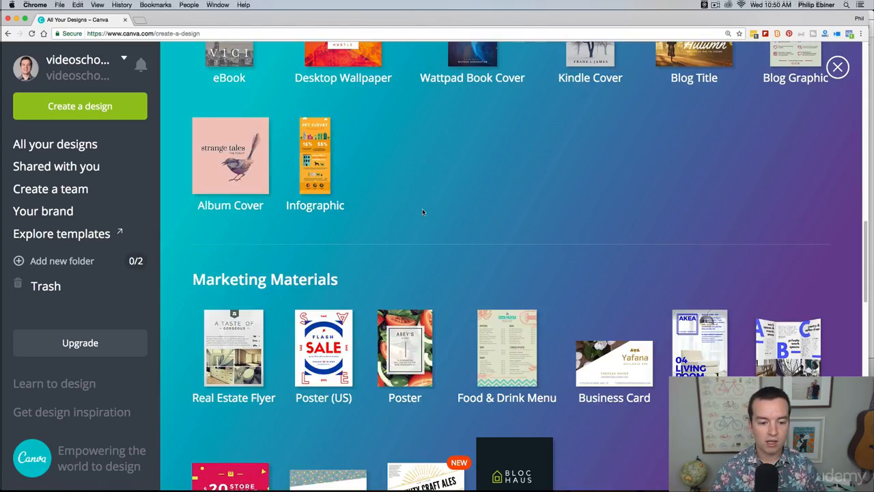
pyautogui.scroll(-5, 425, 211)
pyautogui.scroll(-6, 435, 219)
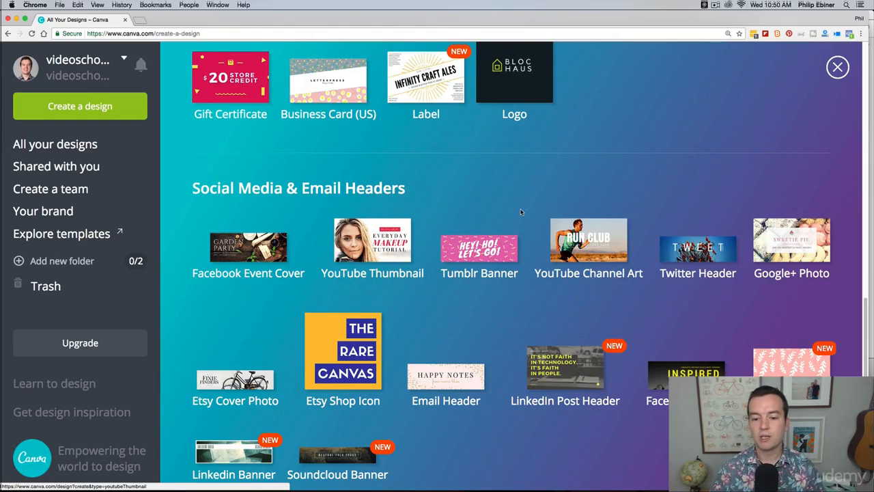
pyautogui.scroll(-1, 492, 252)
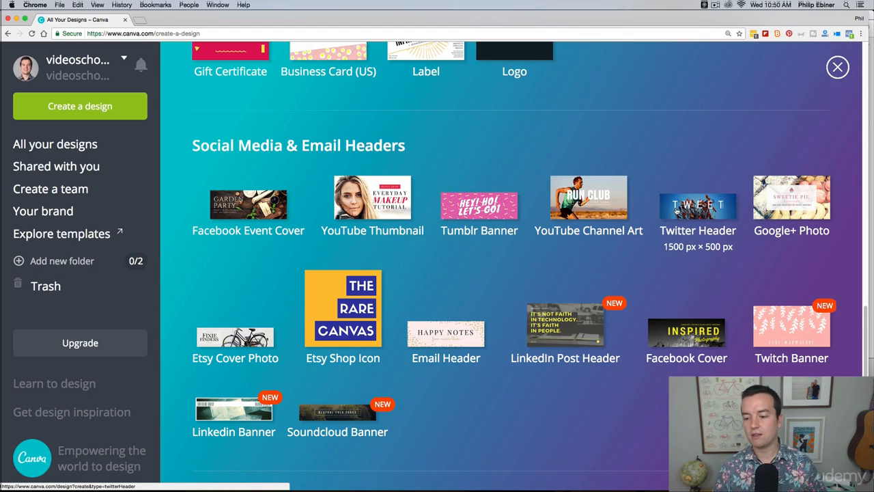
pyautogui.click(387, 209)
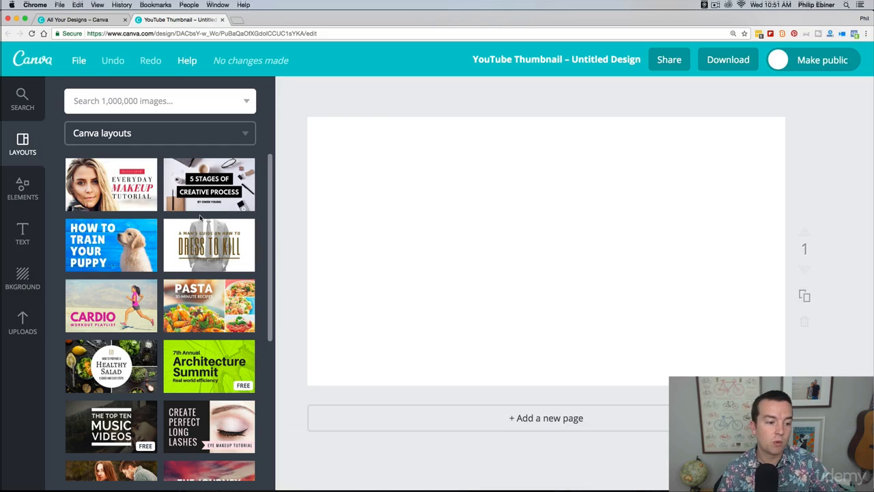
# Apply the free "Summer Party" layout with the oranges photo to the blank page
pyautogui.scroll(-10, 197, 214)
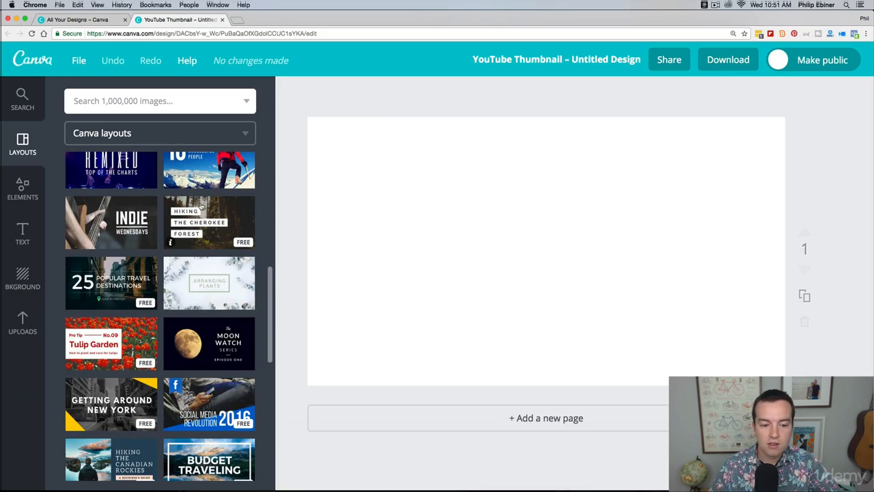
pyautogui.scroll(-3, 201, 208)
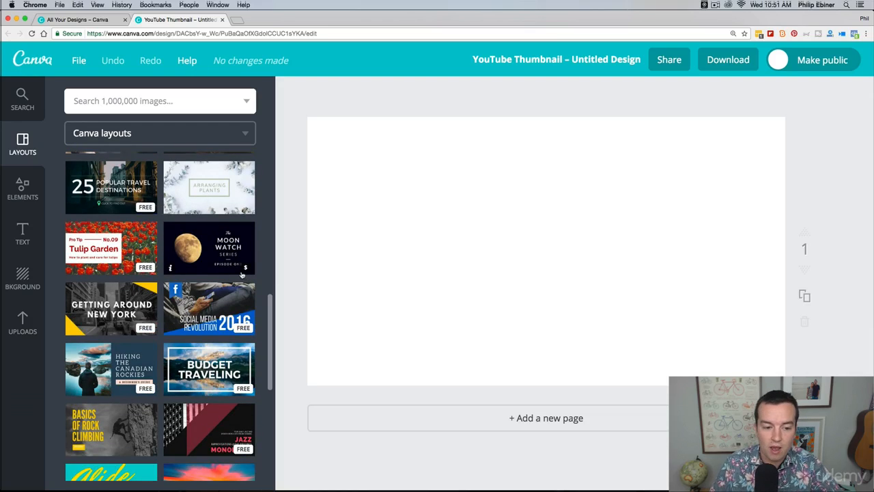
pyautogui.scroll(-6, 243, 271)
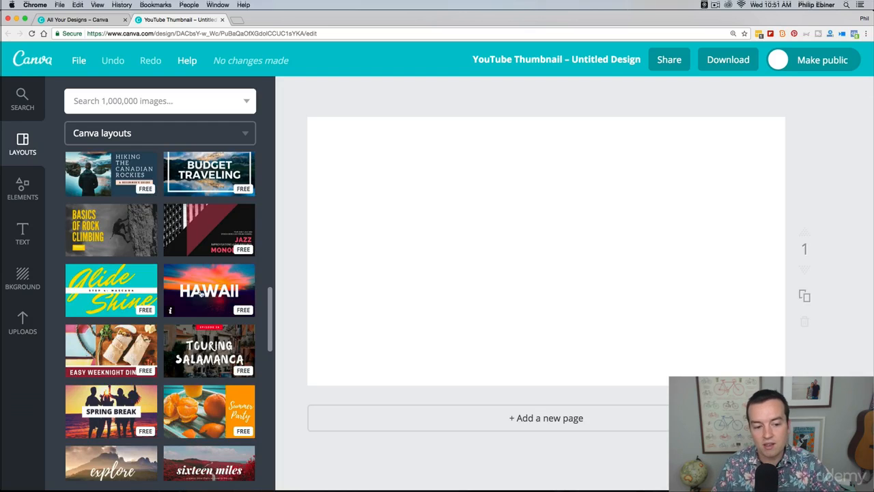
pyautogui.scroll(-3, 209, 292)
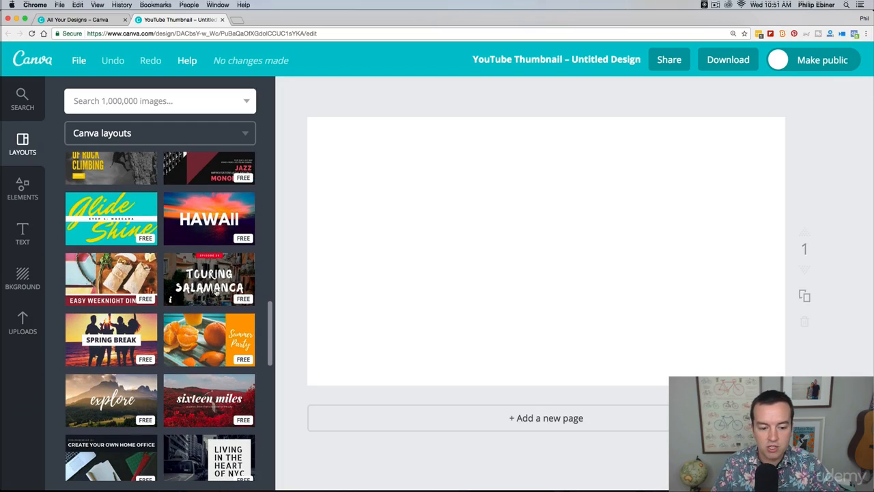
pyautogui.click(203, 309)
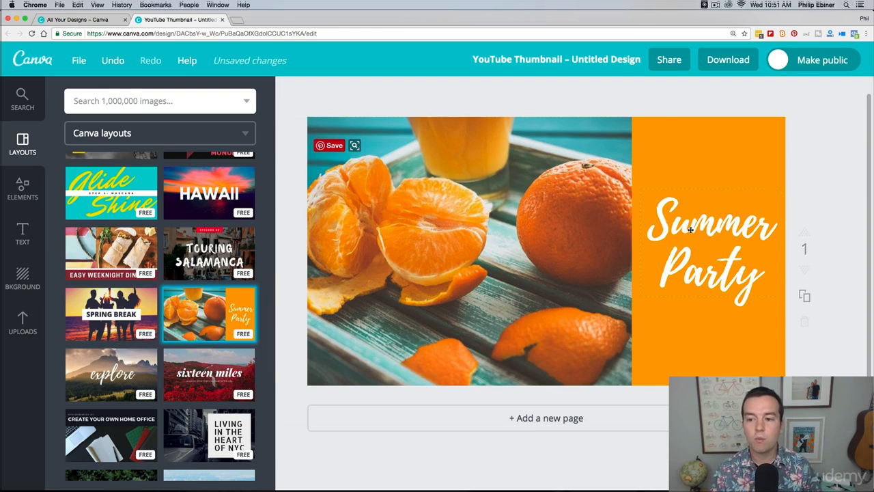
# Select the photo, the orange block and the title in turn to examine the layout's separate elements
pyautogui.click(586, 188)
pyautogui.click(672, 164)
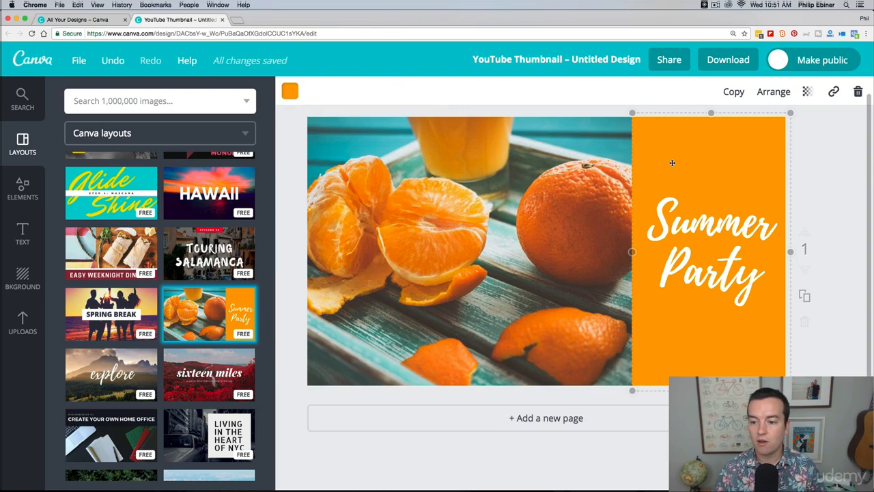
pyautogui.click(468, 369)
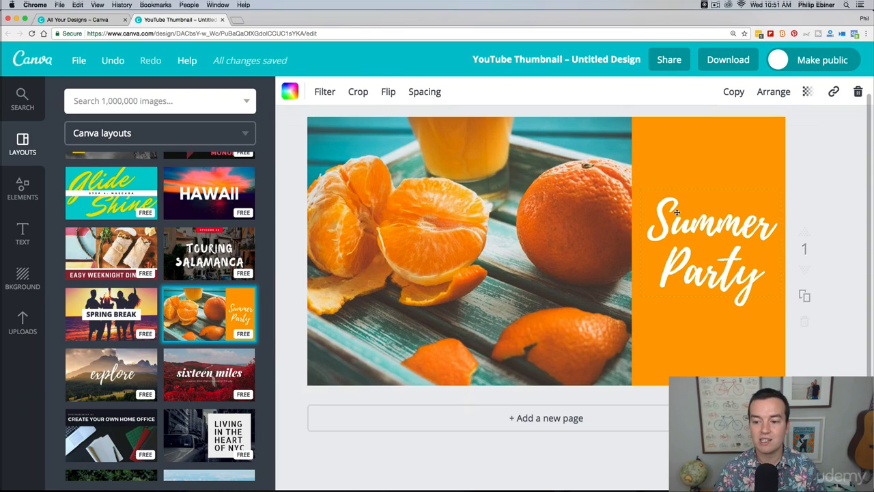
pyautogui.click(677, 212)
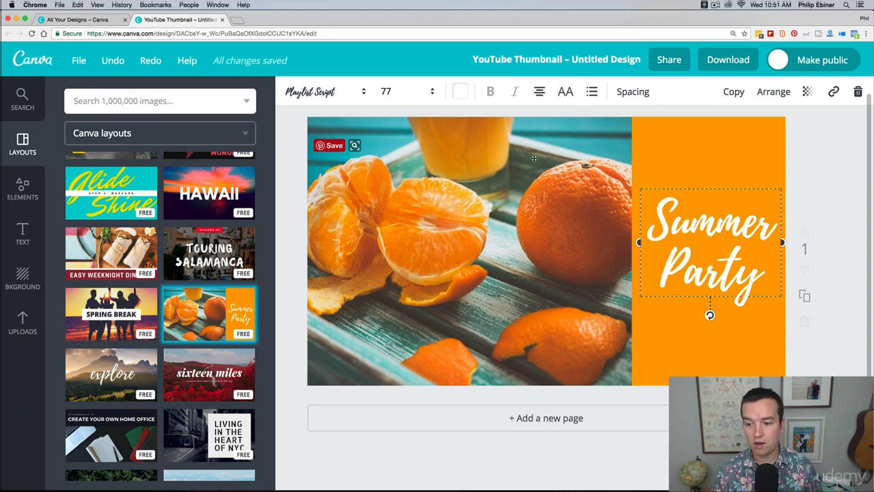
pyautogui.click(580, 211)
# Replace the "Summer Party" title text with "Video School Online"
pyautogui.click(711, 221)
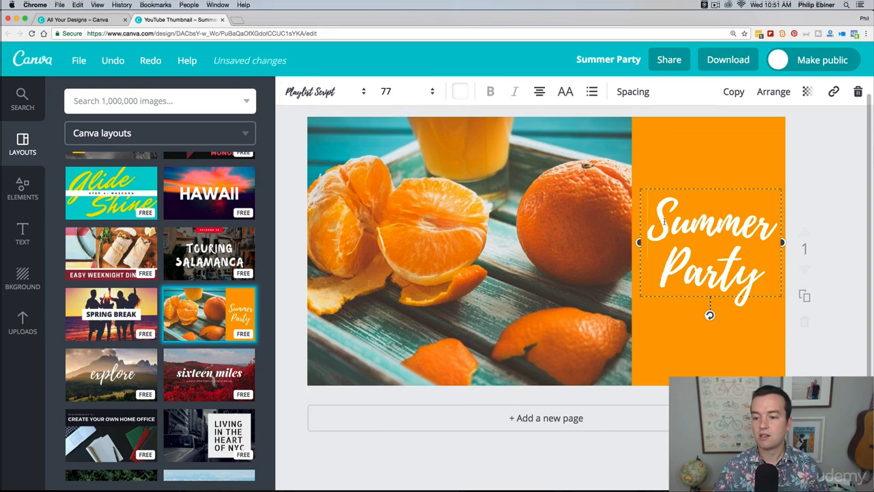
pyautogui.moveTo(650, 220); pyautogui.dragTo(756, 278)
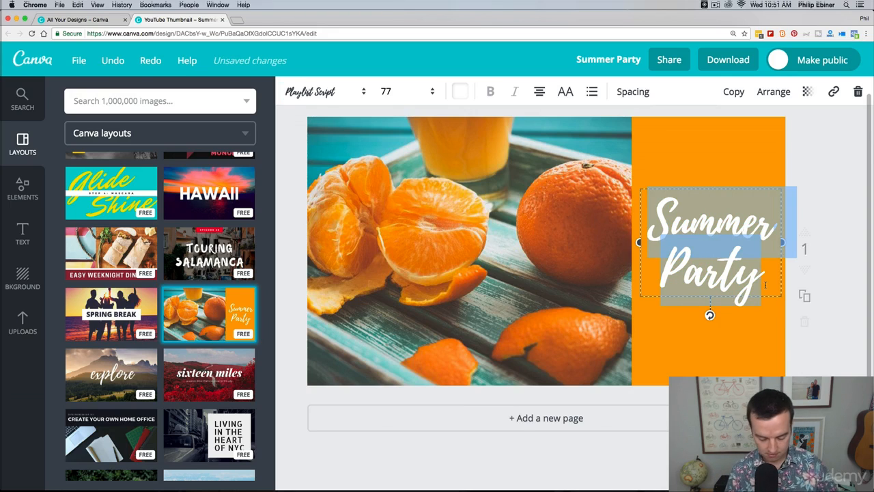
pyautogui.write('Video School Onl')
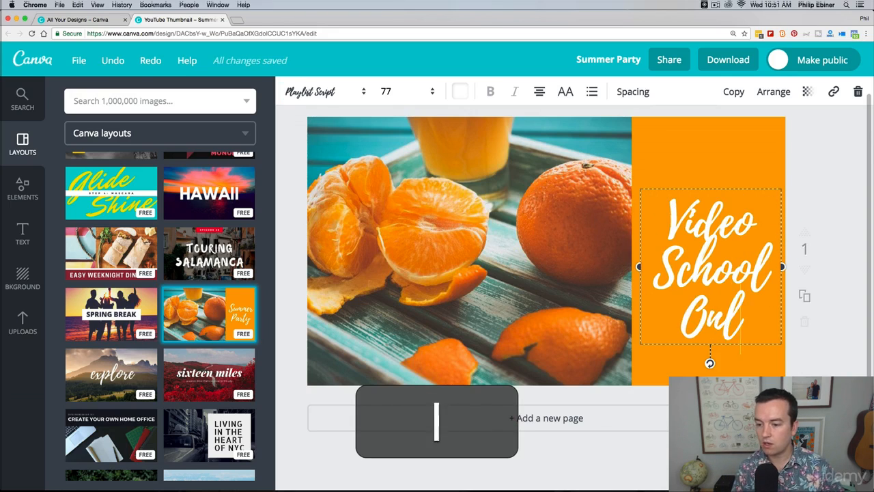
pyautogui.write('ine')
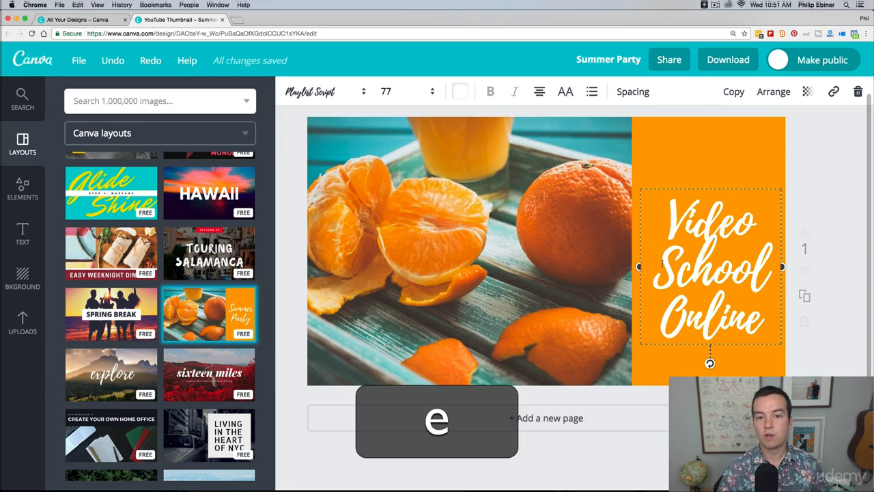
# Widen the title's text box until the text fits on one line, and move it up near the page's upper edge
pyautogui.moveTo(638, 266); pyautogui.dragTo(444, 266)
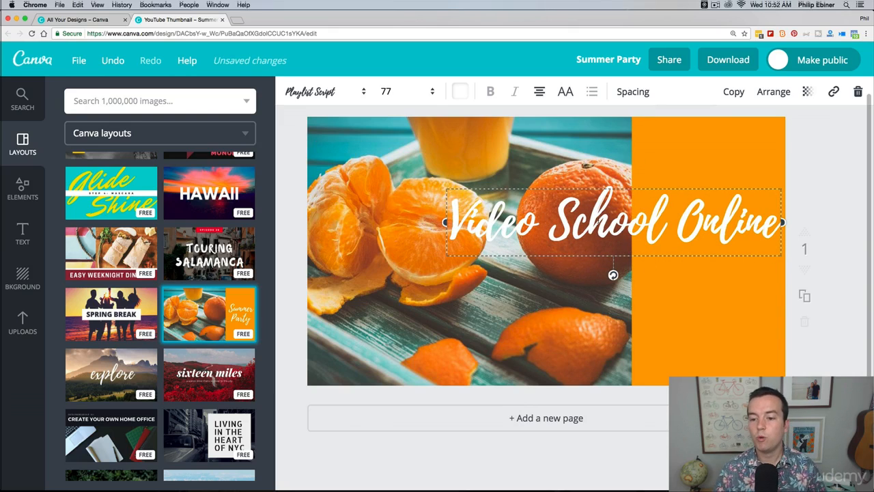
pyautogui.moveTo(618, 185); pyautogui.dragTo(616, 126)
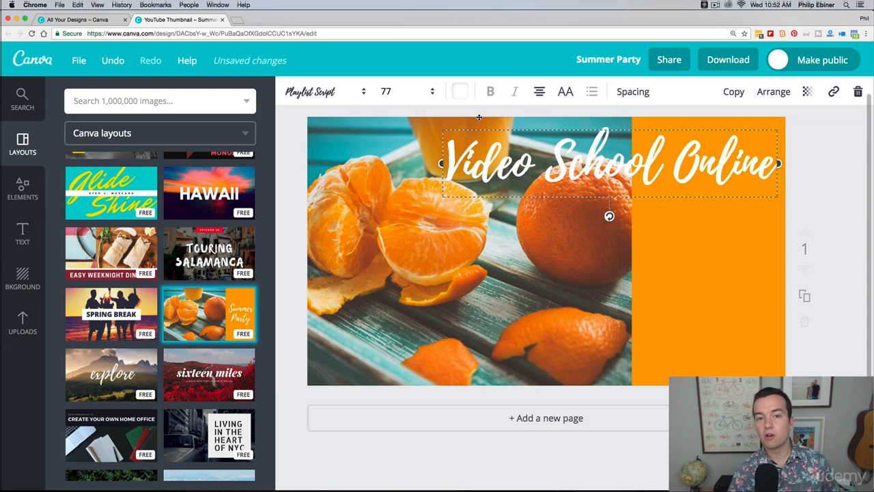
# Look over the available fonts for the title, keeping Playlist Script, and set its font size to 56
pyautogui.click(346, 93)
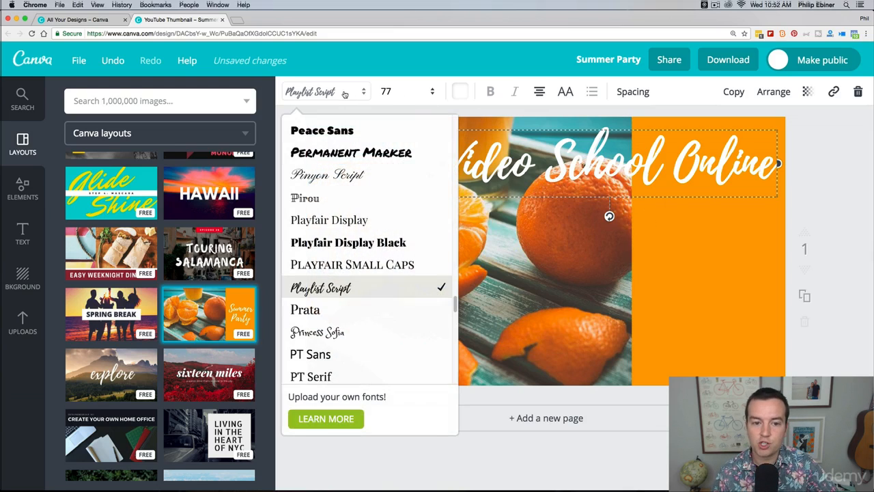
pyautogui.click(345, 94)
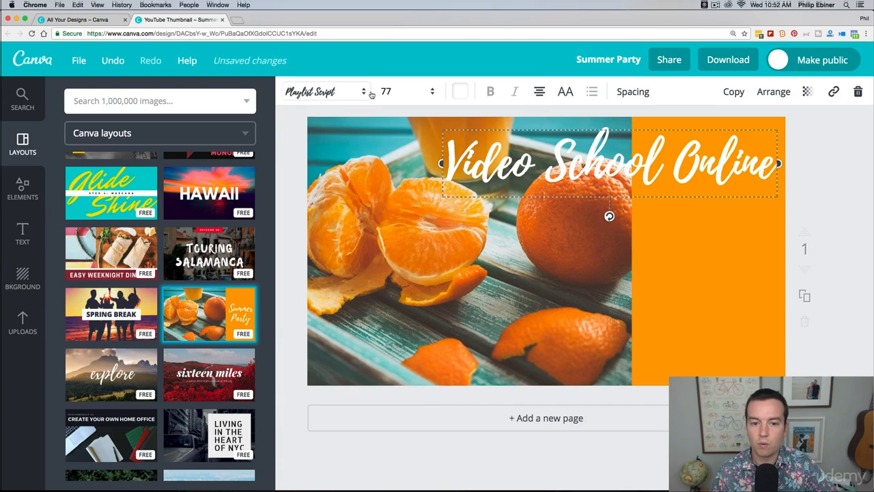
pyautogui.click(430, 92)
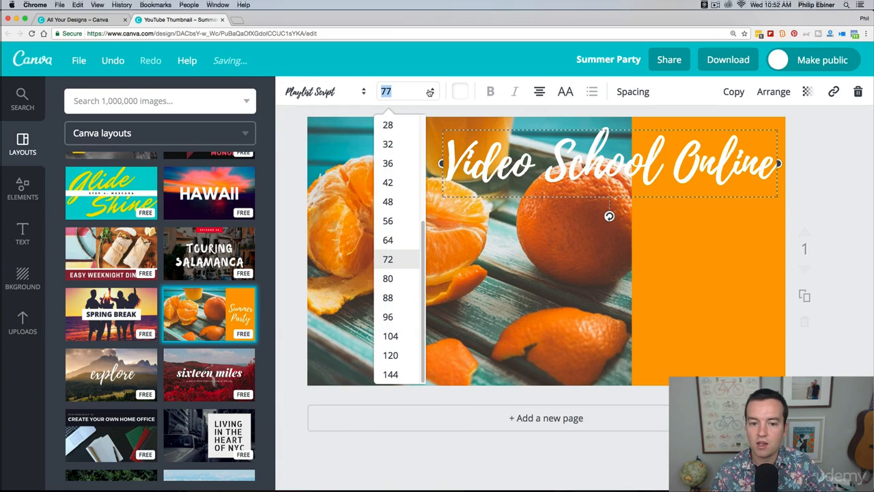
pyautogui.click(388, 221)
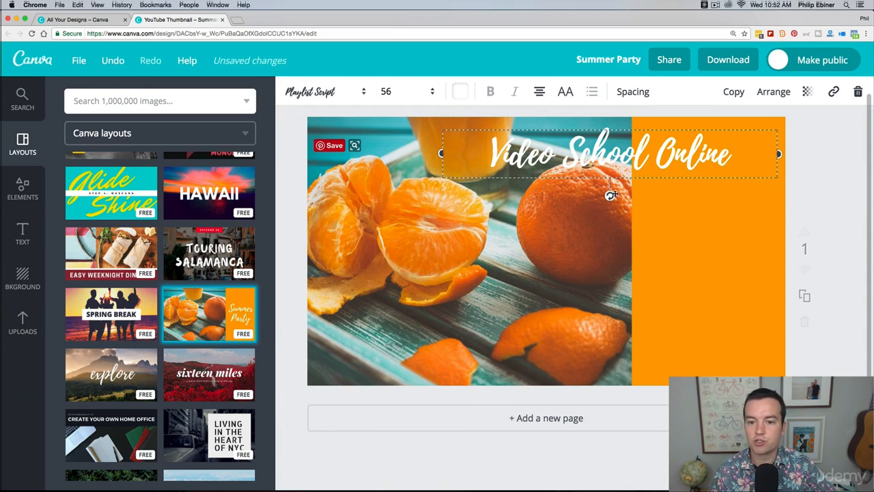
pyautogui.click(595, 155)
pyautogui.moveTo(504, 151); pyautogui.dragTo(609, 193)
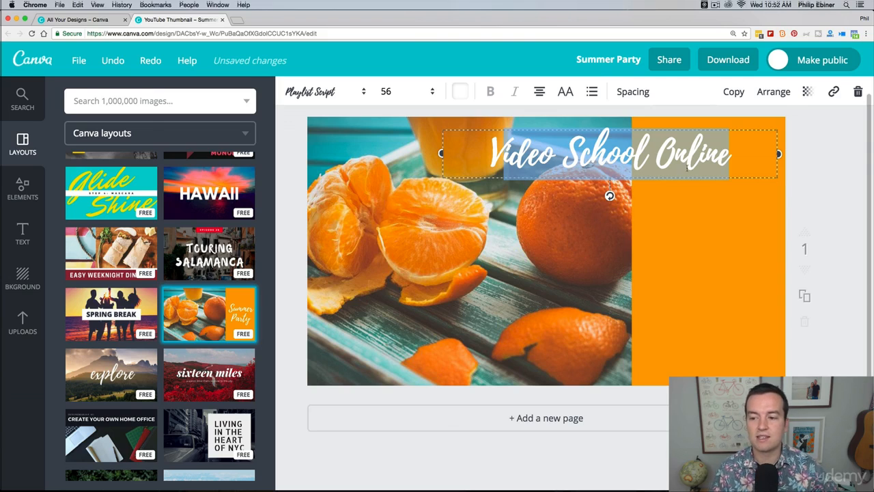
# Reshape the orange block into a wide banner behind the title at the page's upper edge, and shift the title right to centre it there
pyautogui.click(722, 228)
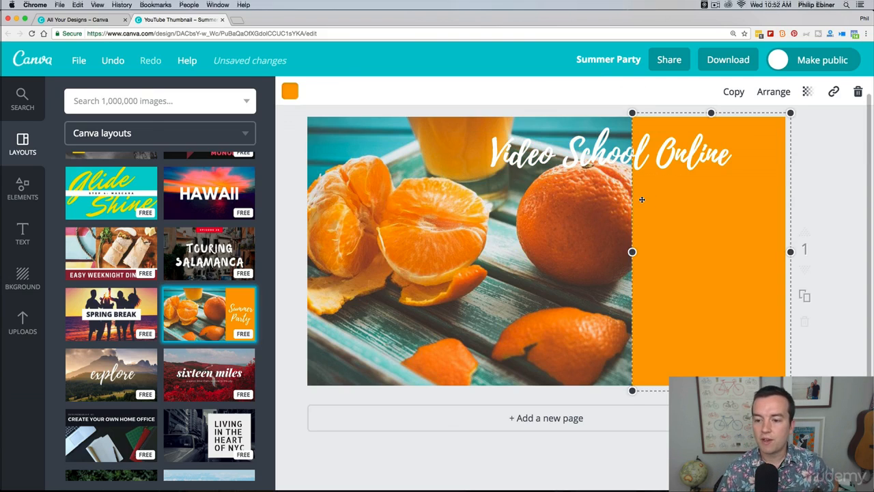
pyautogui.moveTo(632, 252); pyautogui.dragTo(509, 252)
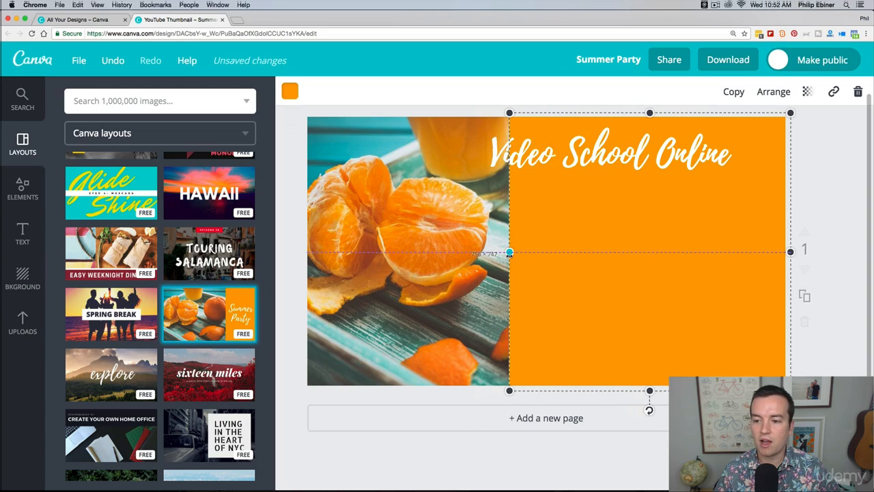
pyautogui.moveTo(650, 391); pyautogui.dragTo(649, 197)
pyautogui.moveTo(509, 155); pyautogui.dragTo(490, 155)
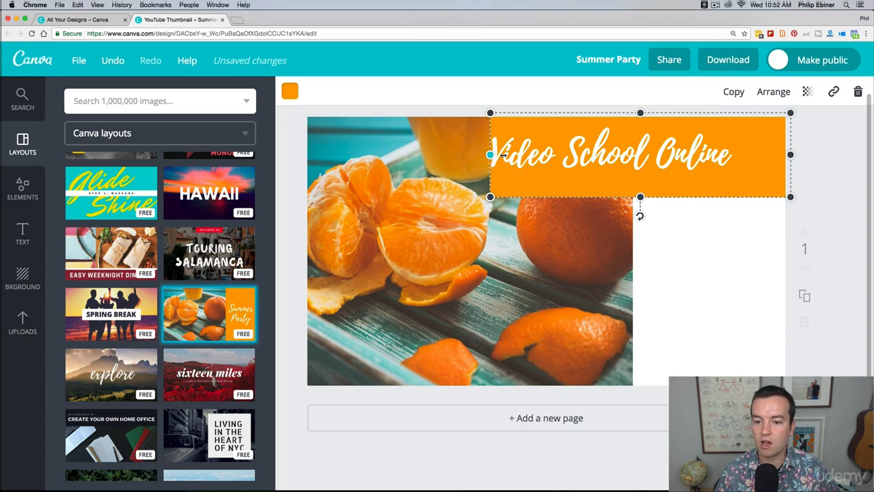
pyautogui.click(585, 200)
pyautogui.moveTo(668, 152); pyautogui.dragTo(688, 151)
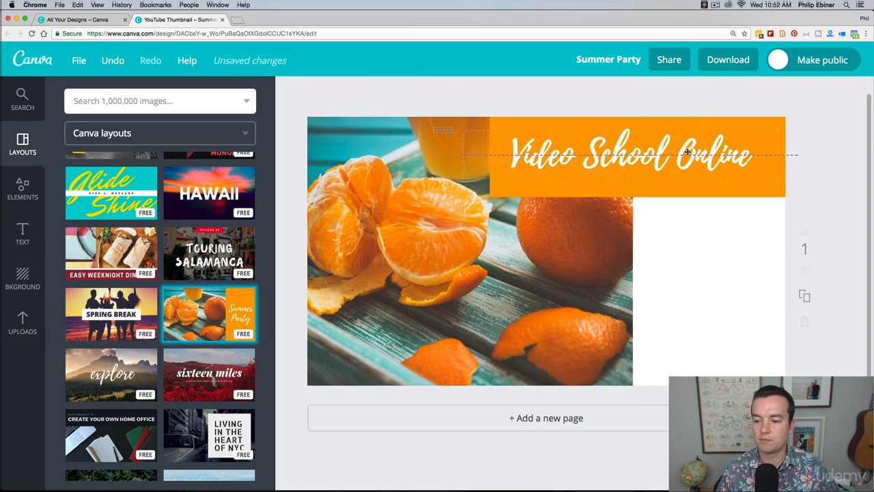
# Search the image library for "computer" and look through the results for a free photo
pyautogui.click(500, 228)
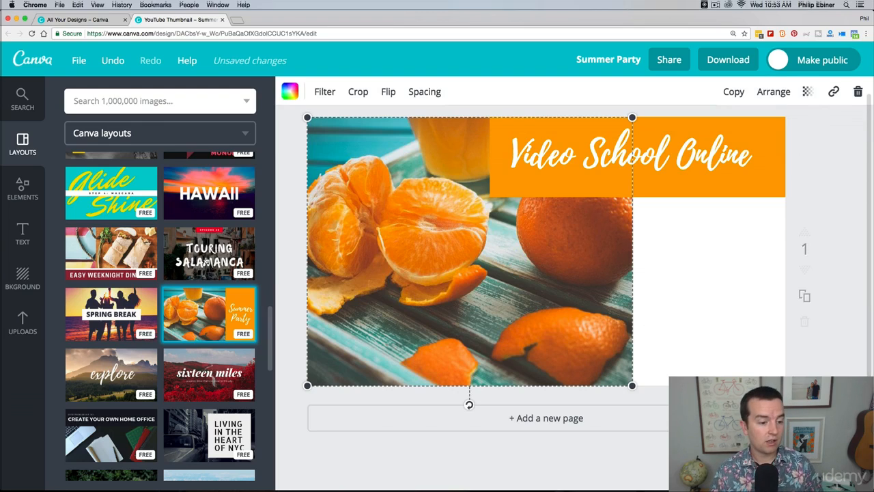
pyautogui.click(37, 114)
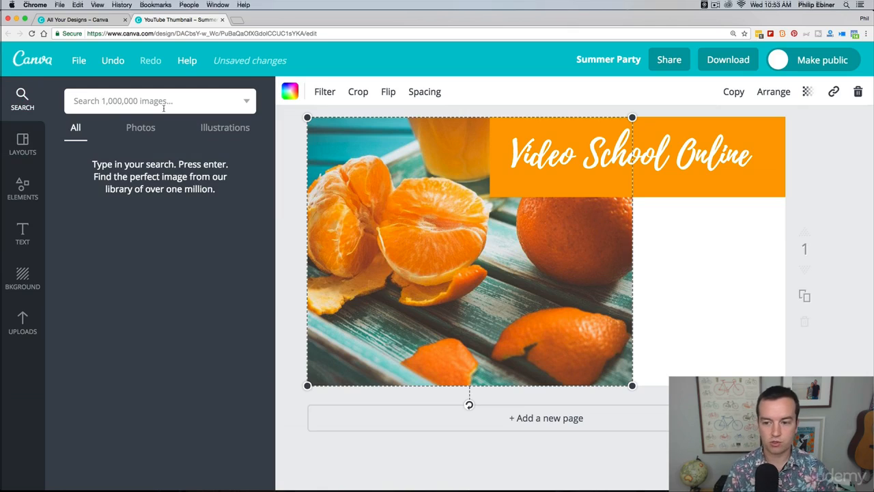
pyautogui.write('su')
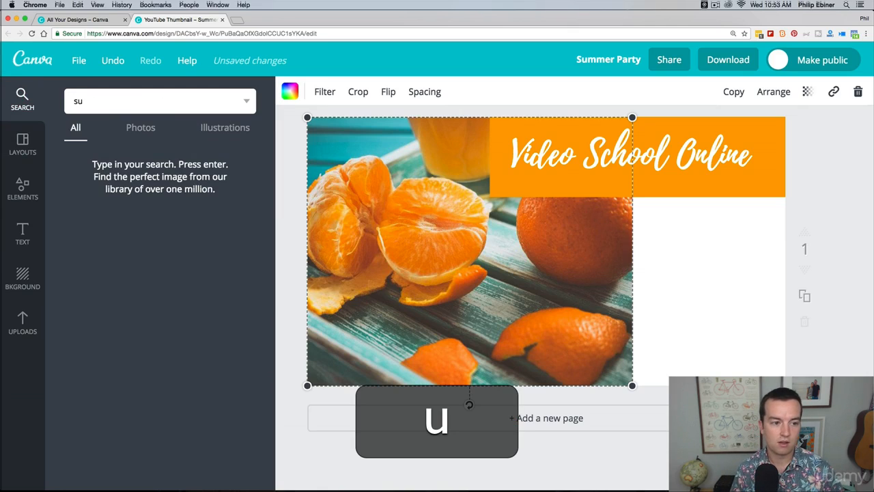
pyautogui.press('super+a')
pyautogui.write('computer')
pyautogui.press('Return')
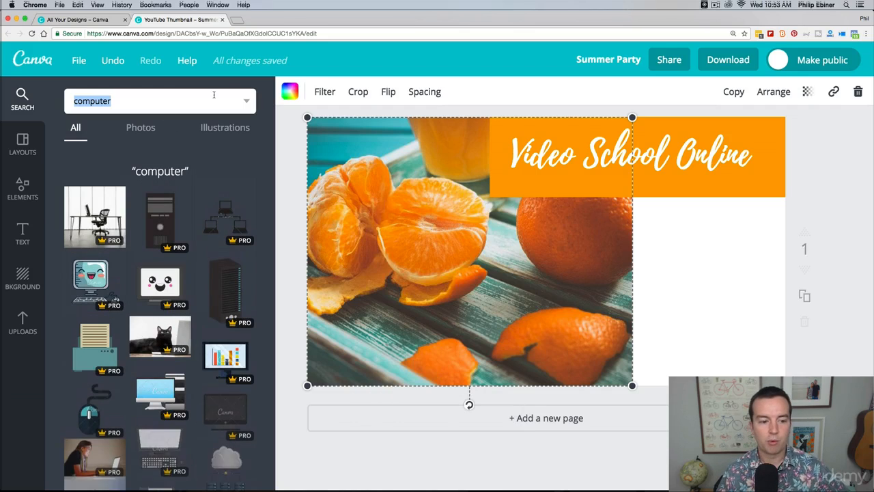
pyautogui.scroll(-3, 216, 253)
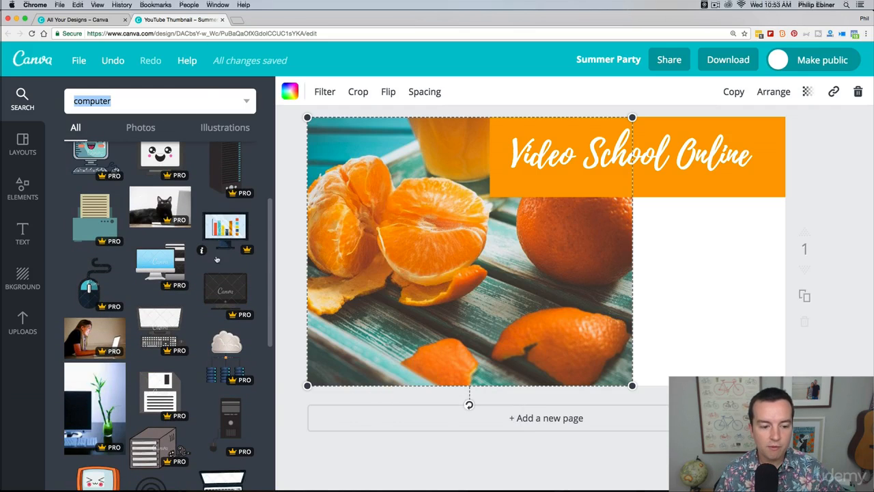
pyautogui.scroll(-10, 212, 263)
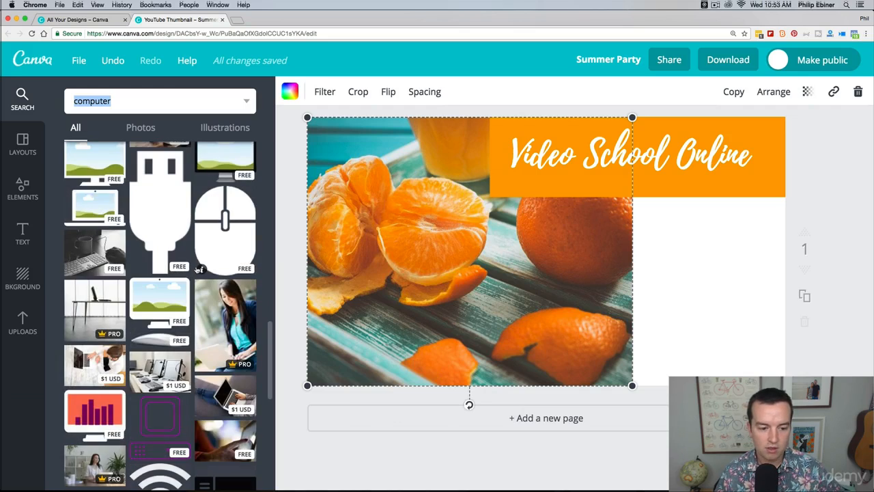
pyautogui.scroll(-2, 205, 280)
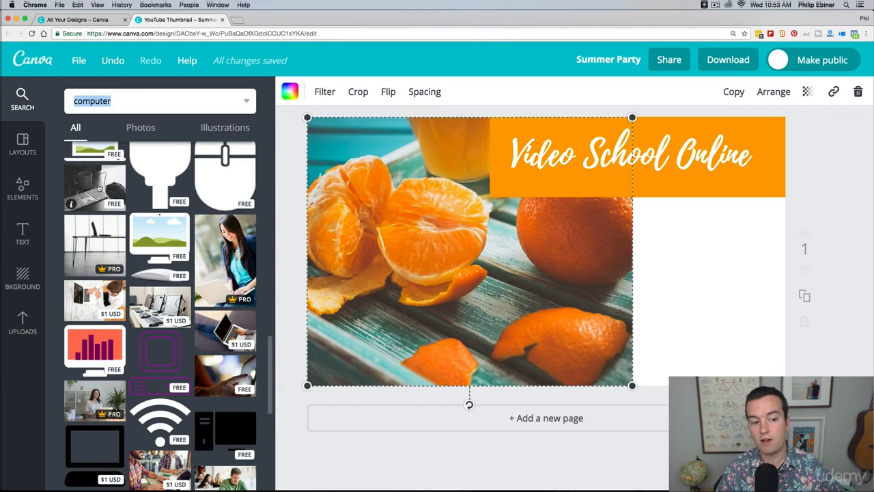
# Replace the oranges photo with the free black-and-white keyboard and mug photo, and undo the replacement
pyautogui.moveTo(99, 188); pyautogui.dragTo(513, 255)
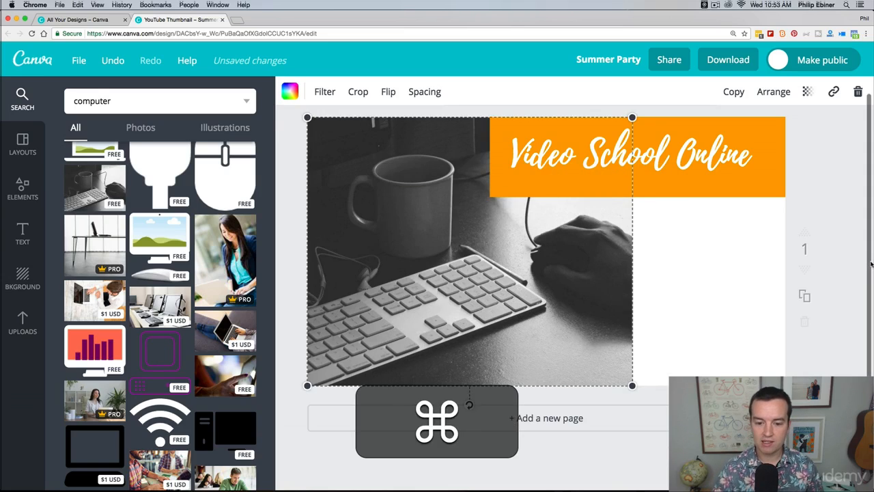
pyautogui.press('super+z')
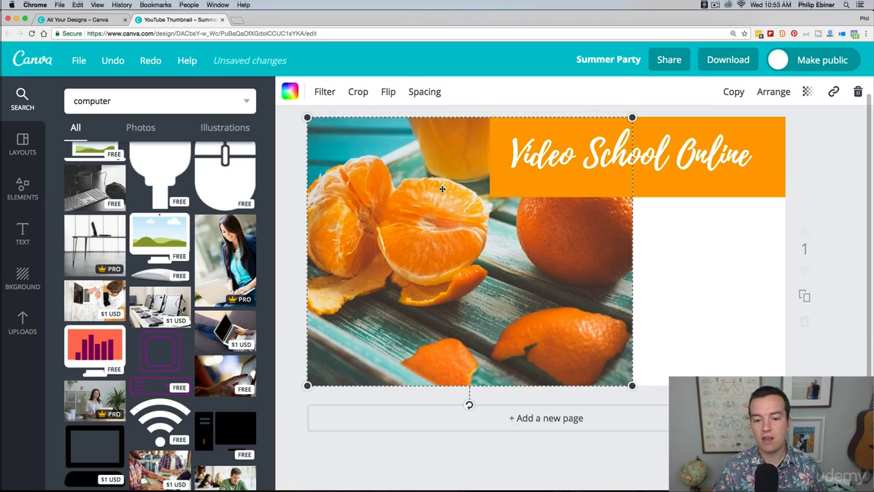
# Add the black-and-white keyboard and mug photo as a separate image on the page and enlarge it, undoing any accidental drop into the oranges frame
pyautogui.moveTo(71, 204); pyautogui.dragTo(713, 276)
pyautogui.moveTo(663, 321); pyautogui.dragTo(558, 207)
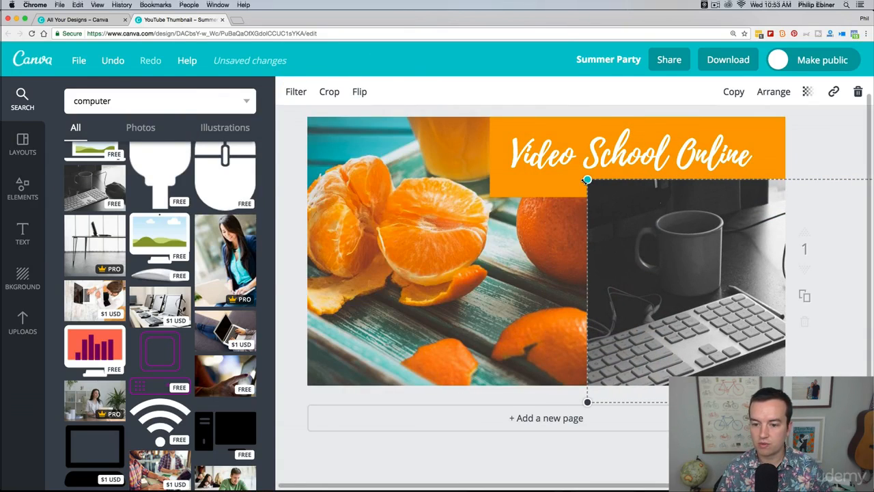
pyautogui.moveTo(588, 180); pyautogui.dragTo(437, 139)
pyautogui.moveTo(629, 186); pyautogui.dragTo(581, 205)
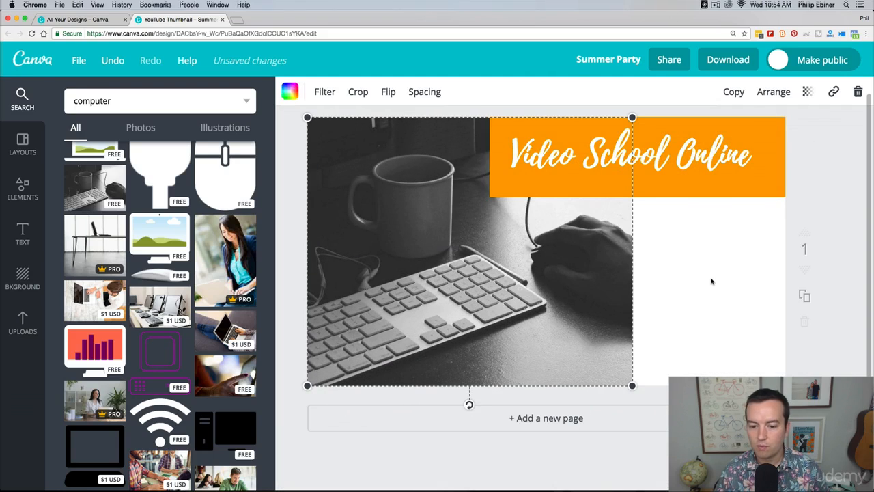
pyautogui.press('super+z')
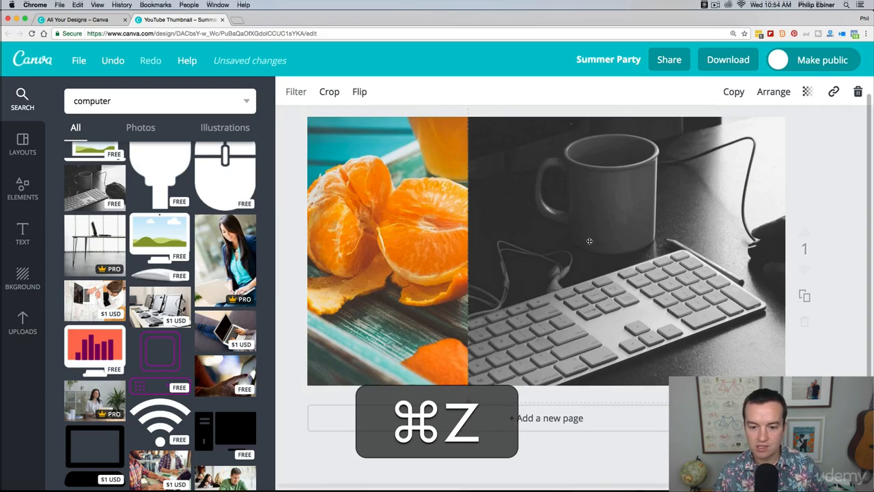
# Delete the oranges photo together with its empty image frame
pyautogui.click(431, 213)
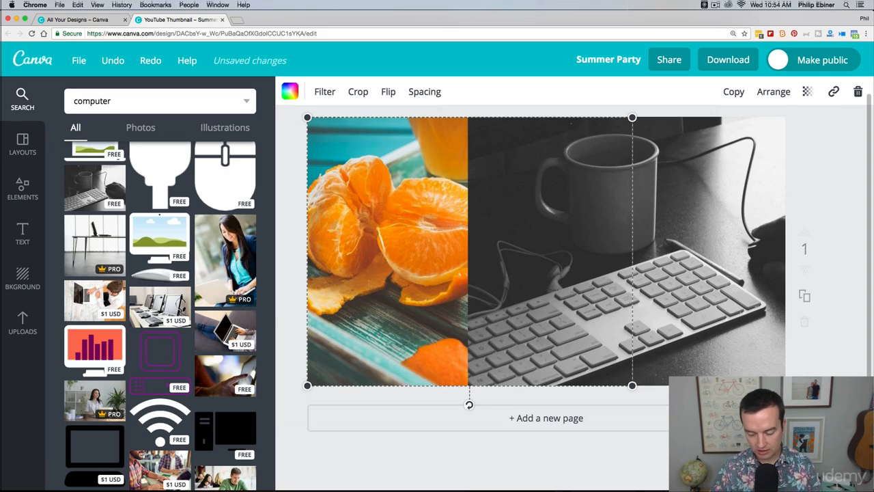
pyautogui.press('BackSpace')
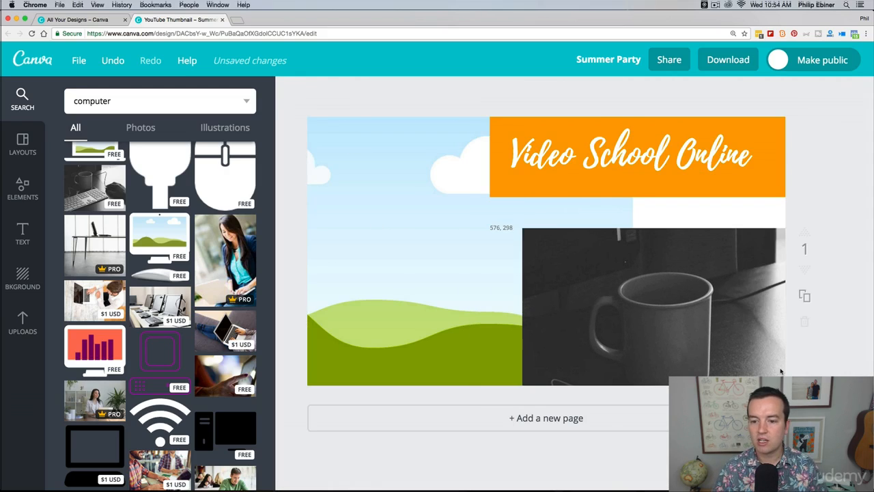
pyautogui.click(366, 185)
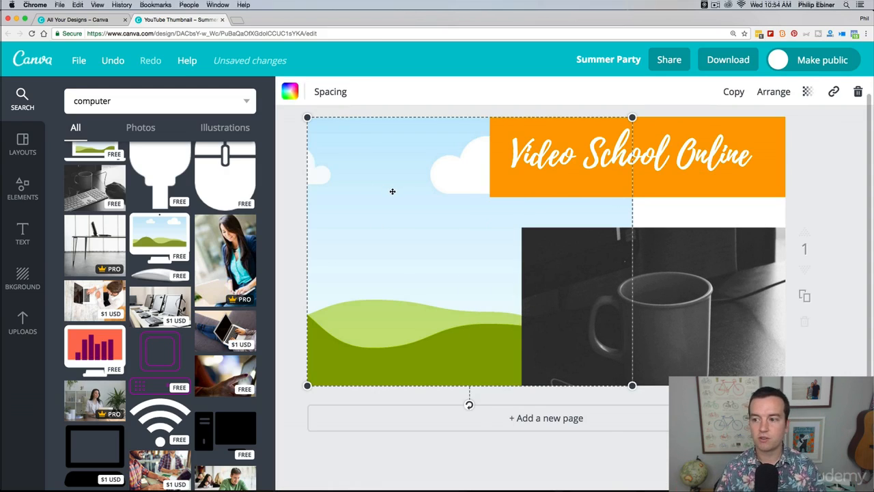
pyautogui.click(857, 92)
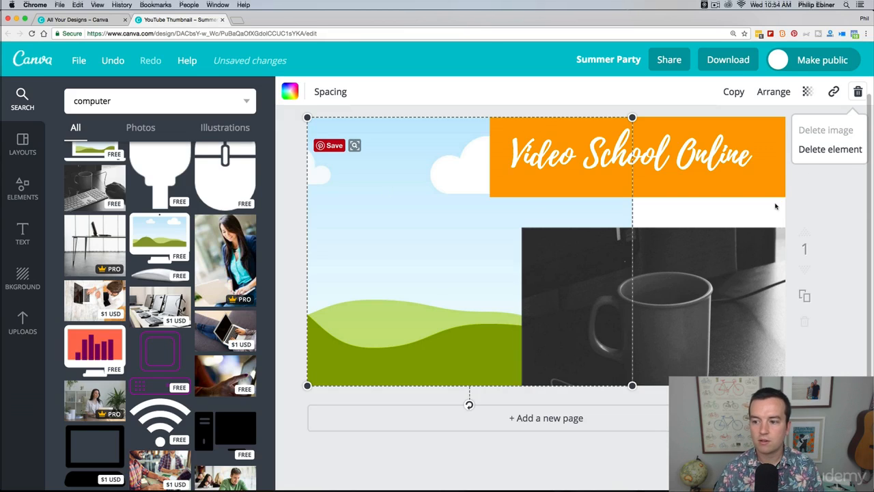
pyautogui.click(824, 150)
# Align the keyboard photo with the page's upper-left area and enlarge it to fill the whole page as the background
pyautogui.moveTo(669, 285); pyautogui.dragTo(455, 177)
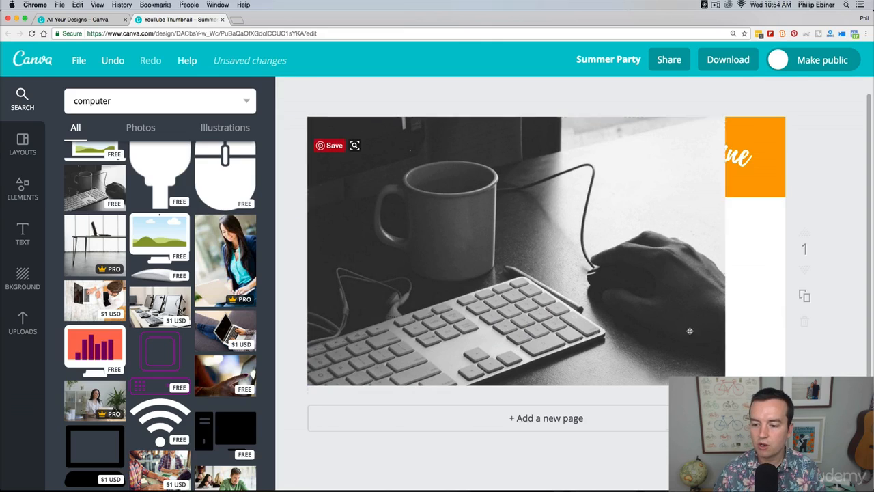
pyautogui.moveTo(729, 119); pyautogui.dragTo(802, 101)
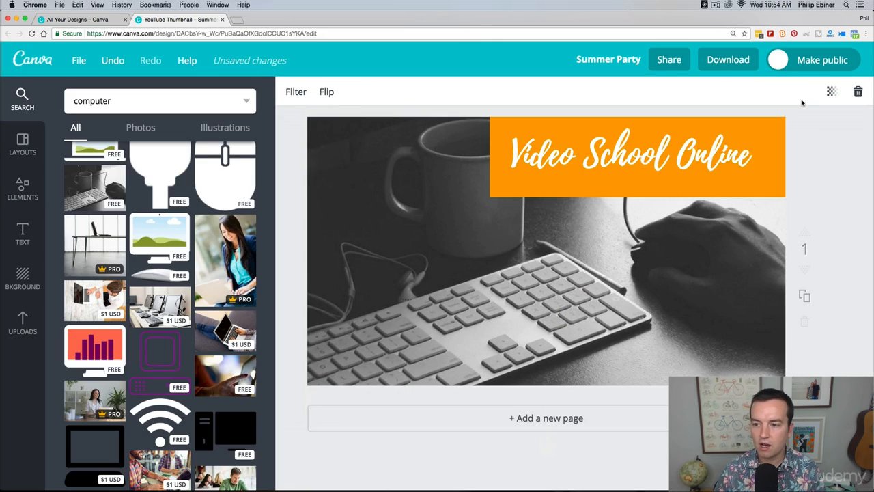
pyautogui.moveTo(696, 230); pyautogui.dragTo(679, 243)
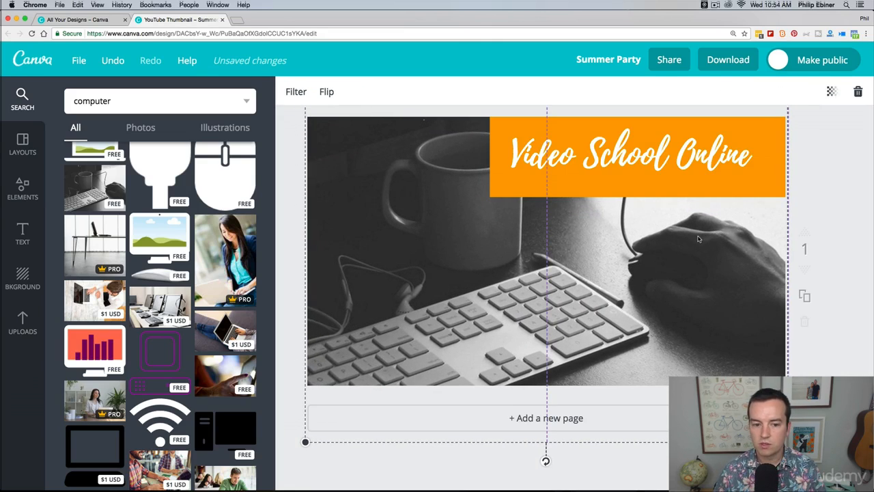
pyautogui.moveTo(691, 272)
pyautogui.mouseDown()
pyautogui.moveTo(694, 262)
pyautogui.moveTo(696, 275)
pyautogui.mouseUp()
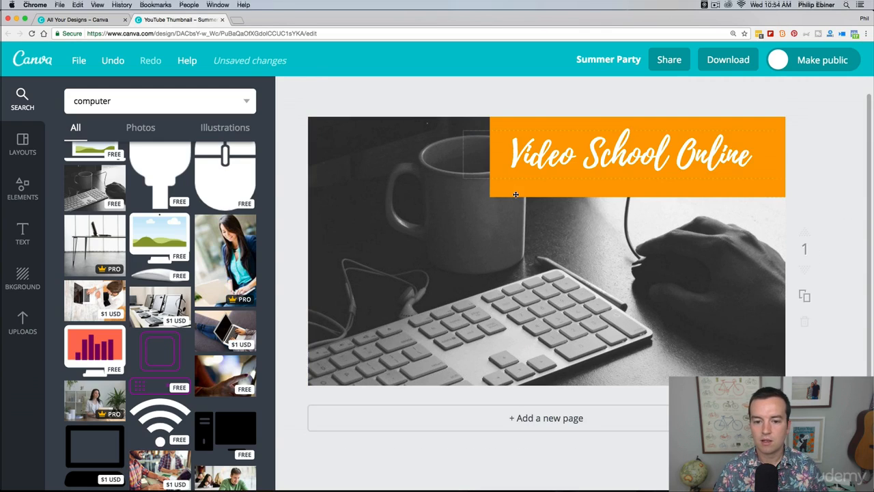
# Bring the keyboard photo forward one layer, and send it back behind the orange banner
pyautogui.click(557, 238)
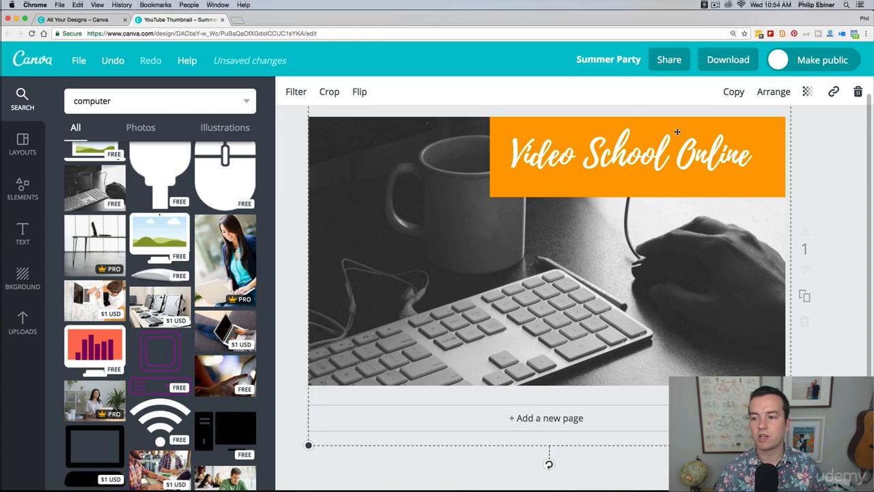
pyautogui.click(772, 96)
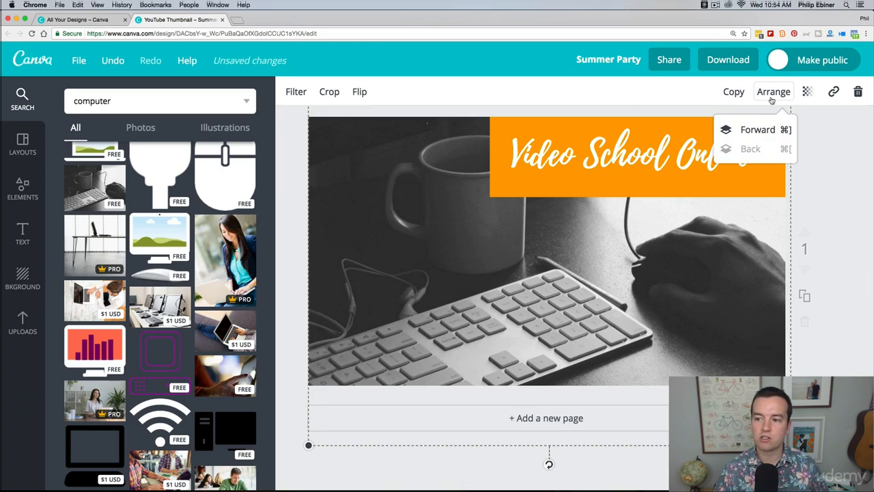
pyautogui.click(760, 130)
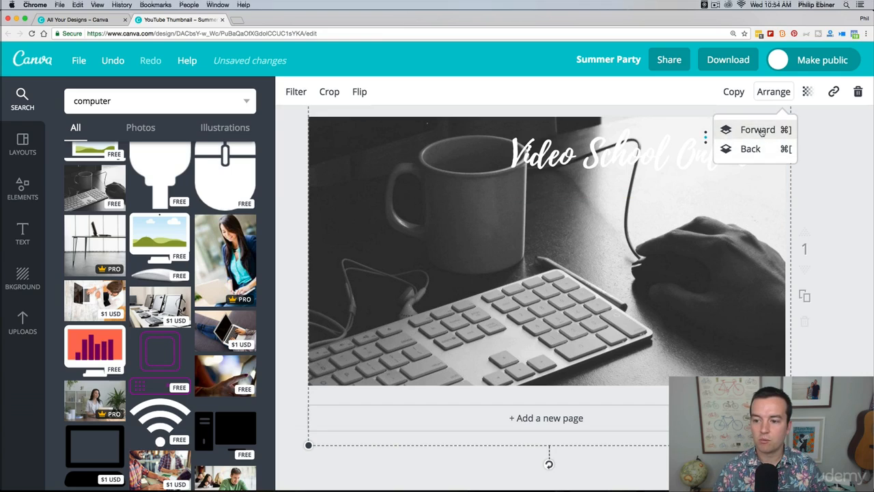
pyautogui.click(750, 148)
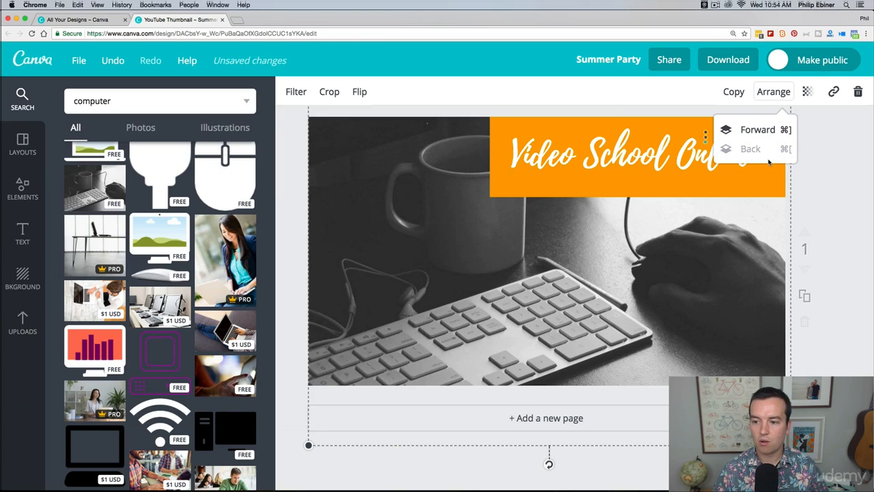
pyautogui.click(805, 149)
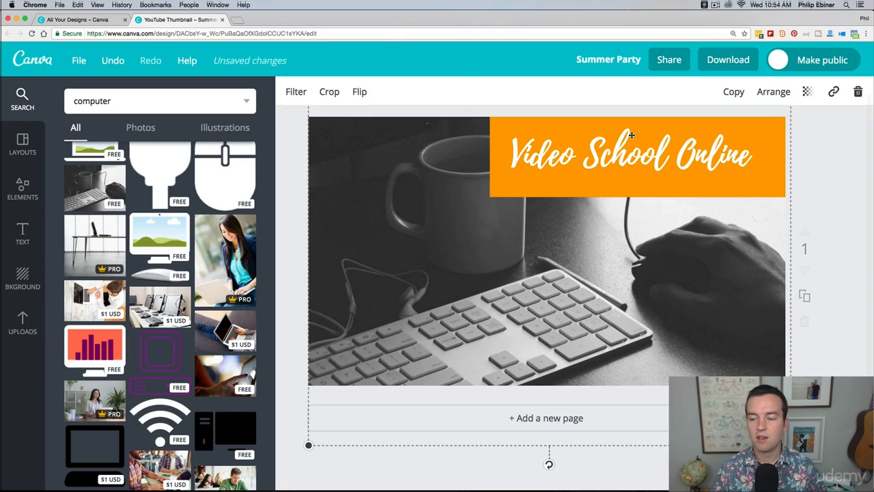
# Look over the filter options for the keyboard photo without applying any
pyautogui.click(297, 95)
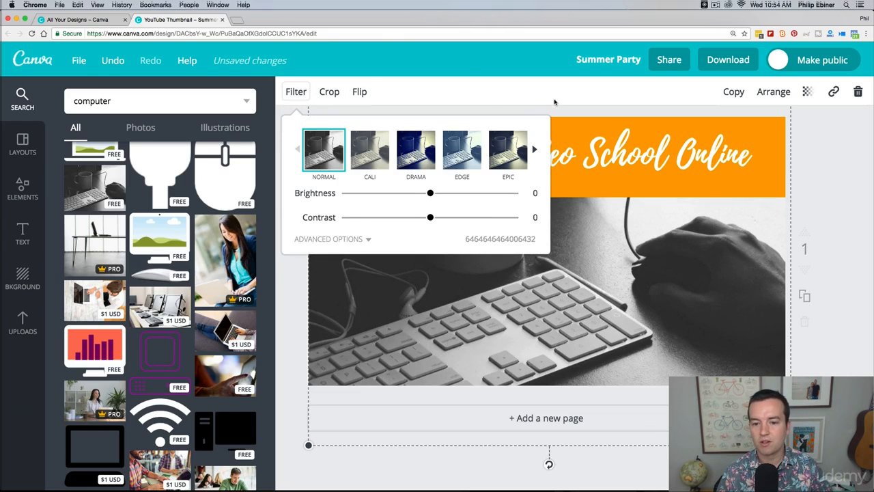
pyautogui.click(484, 99)
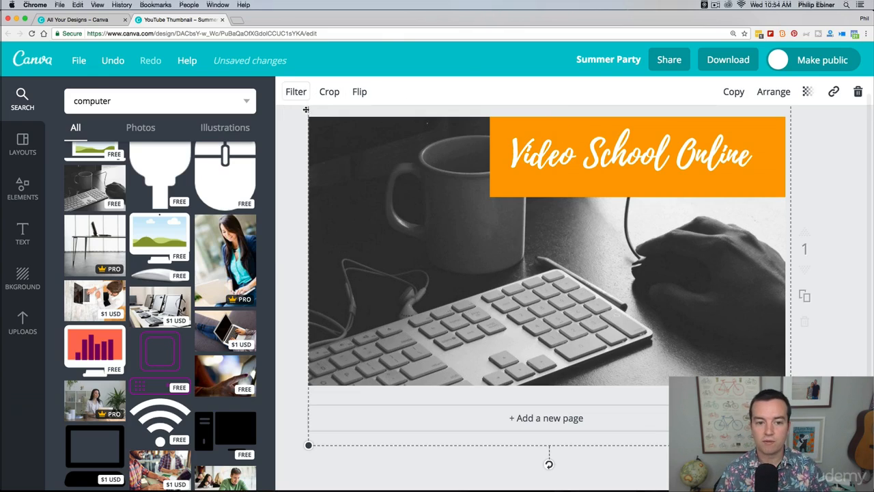
pyautogui.click(821, 147)
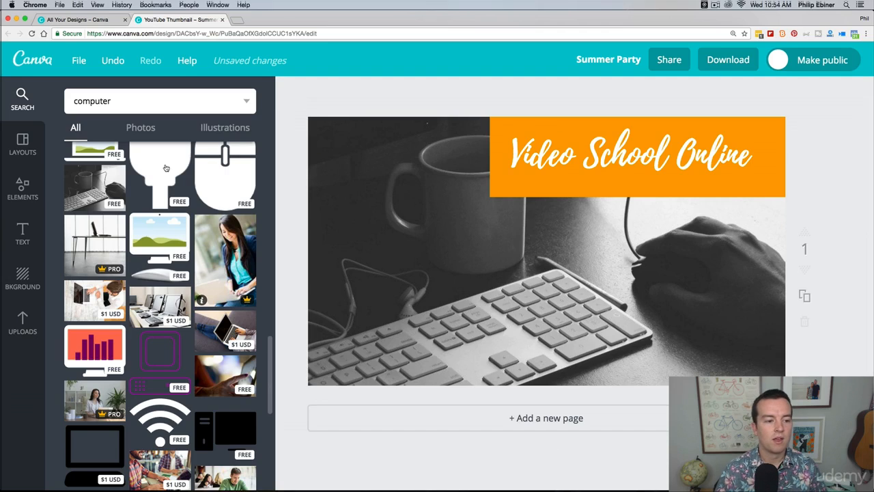
# Look over the element categories and the available grid layouts
pyautogui.click(28, 195)
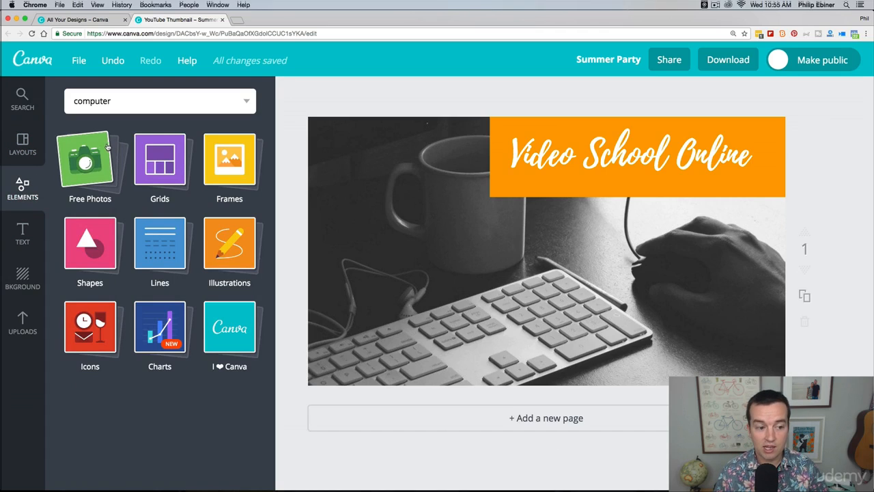
pyautogui.click(159, 164)
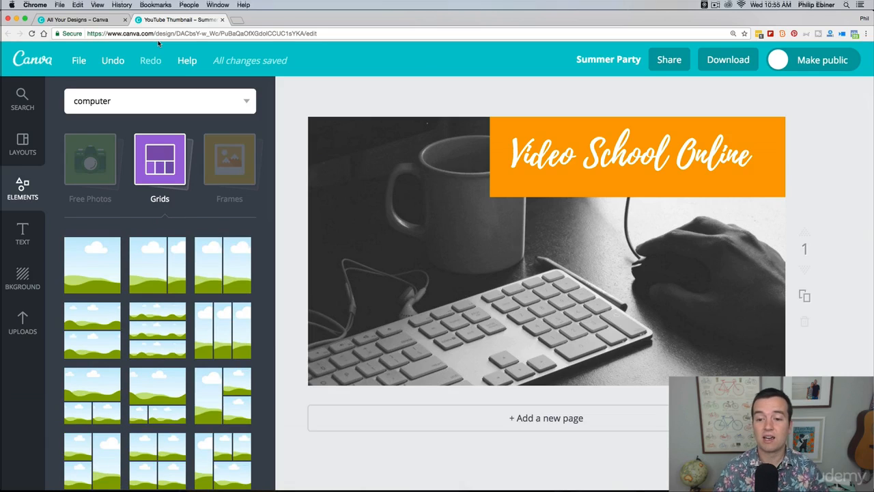
pyautogui.click(73, 159)
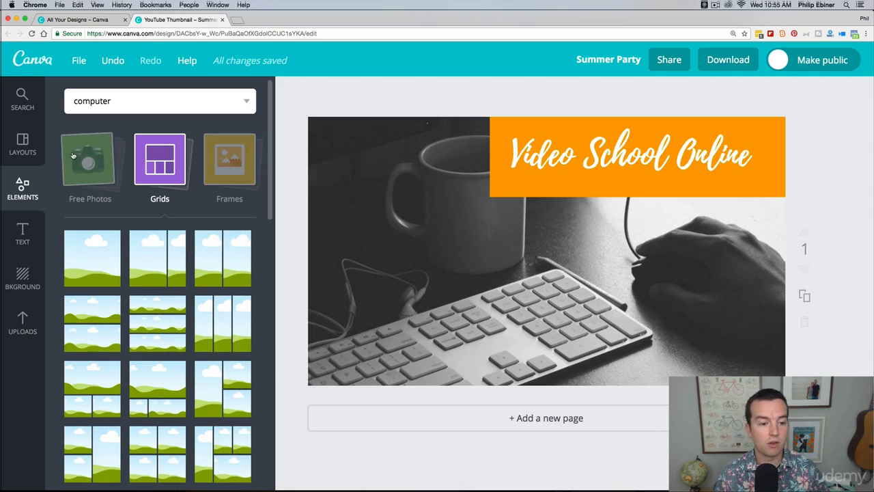
# Add the laptop frame from the Frames elements, enlarge it, and place it over the keyboard in the page's lower-left half
pyautogui.click(240, 160)
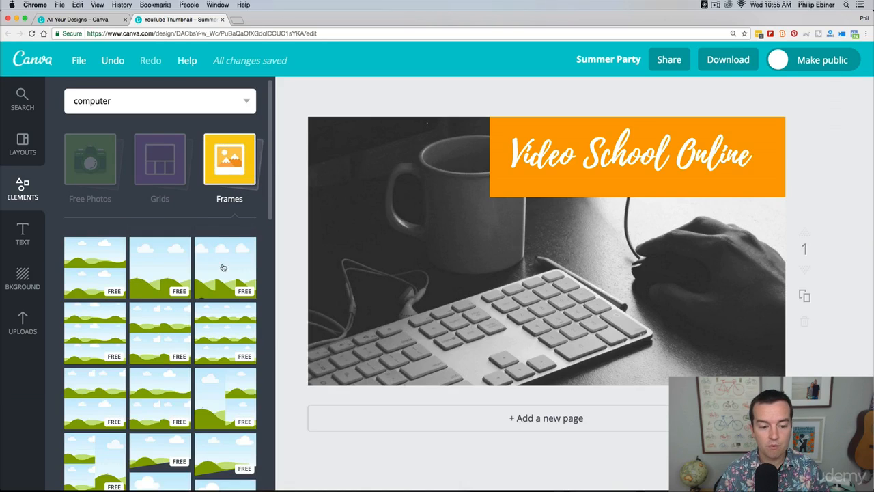
pyautogui.scroll(-5, 157, 307)
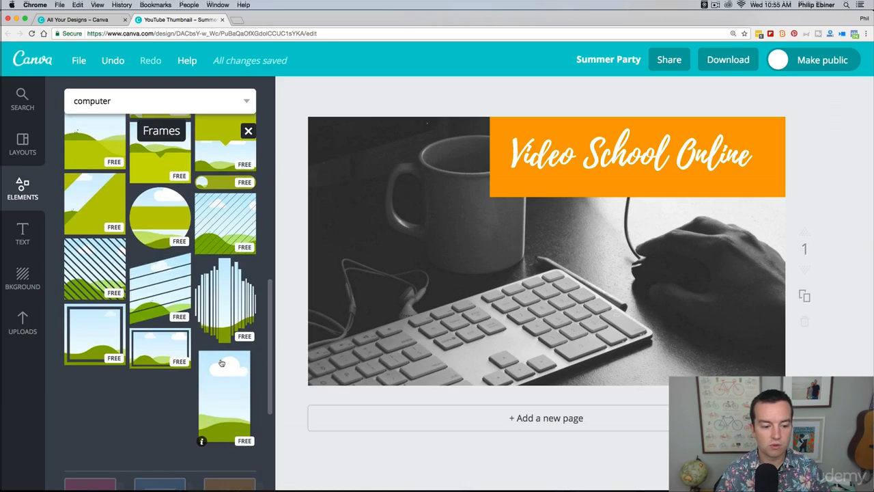
pyautogui.moveTo(155, 356)
pyautogui.mouseDown()
pyautogui.moveTo(211, 322)
pyautogui.moveTo(160, 354)
pyautogui.mouseUp()
pyautogui.moveTo(159, 395); pyautogui.dragTo(445, 286)
pyautogui.moveTo(504, 294); pyautogui.dragTo(462, 265)
pyautogui.moveTo(522, 313); pyautogui.dragTo(574, 344)
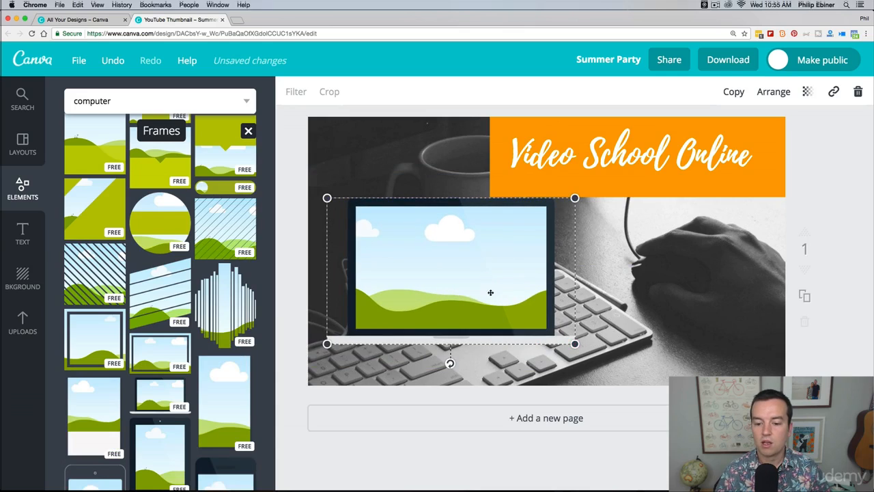
pyautogui.moveTo(490, 293); pyautogui.dragTo(500, 316)
# Delete the black-and-white keyboard photo that fills the page background
pyautogui.click(372, 164)
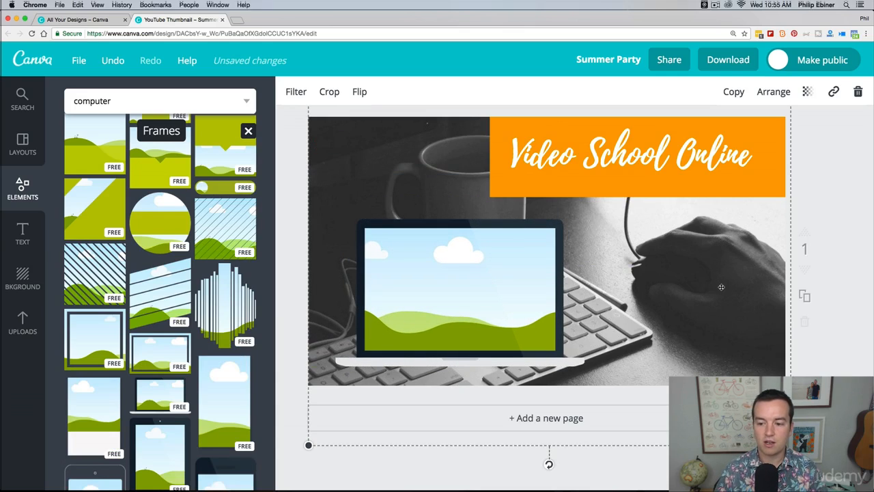
pyautogui.click(858, 92)
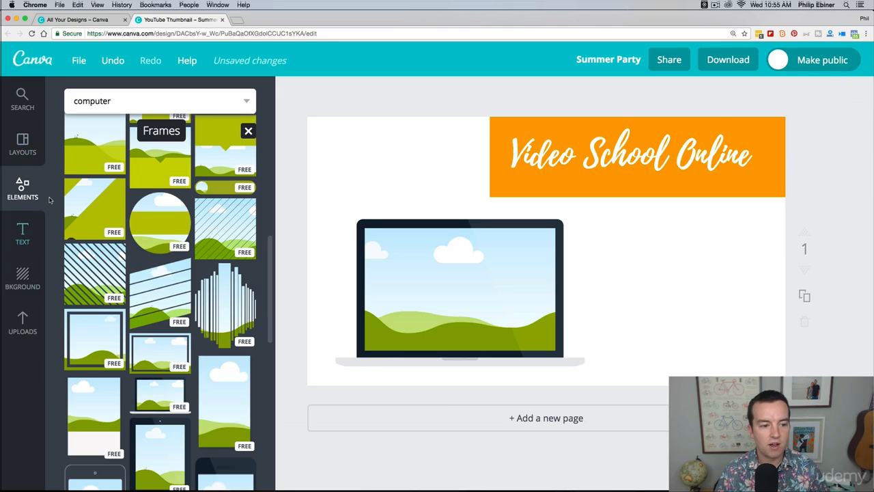
# Fill the laptop frame with the motel sign picture from the free photos
pyautogui.scroll(5, 82, 167)
pyautogui.click(90, 172)
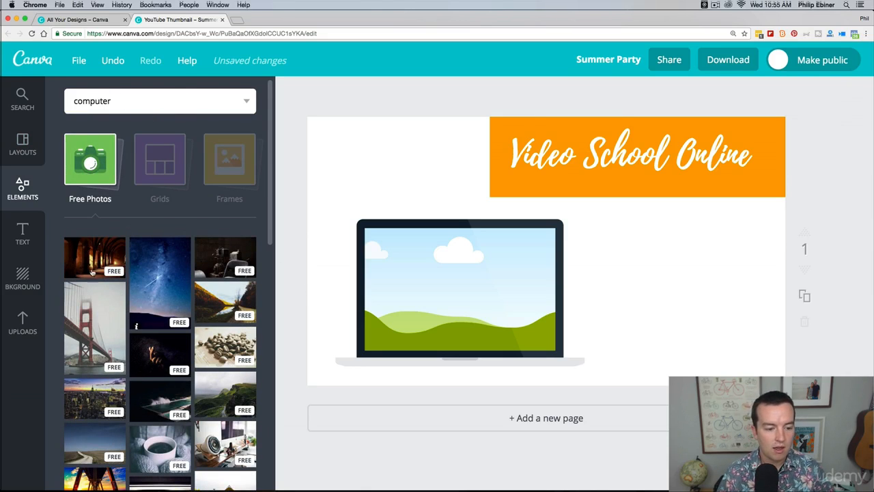
pyautogui.scroll(-3, 170, 409)
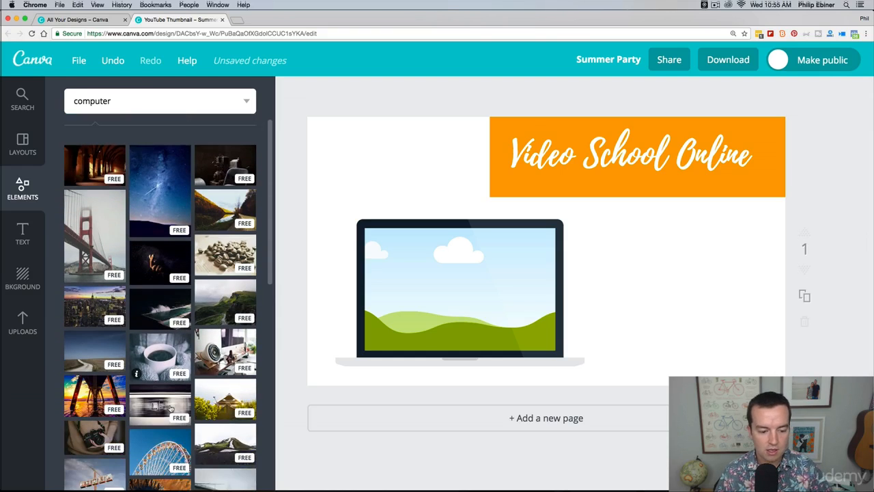
pyautogui.moveTo(107, 429); pyautogui.dragTo(468, 318)
pyautogui.click(829, 318)
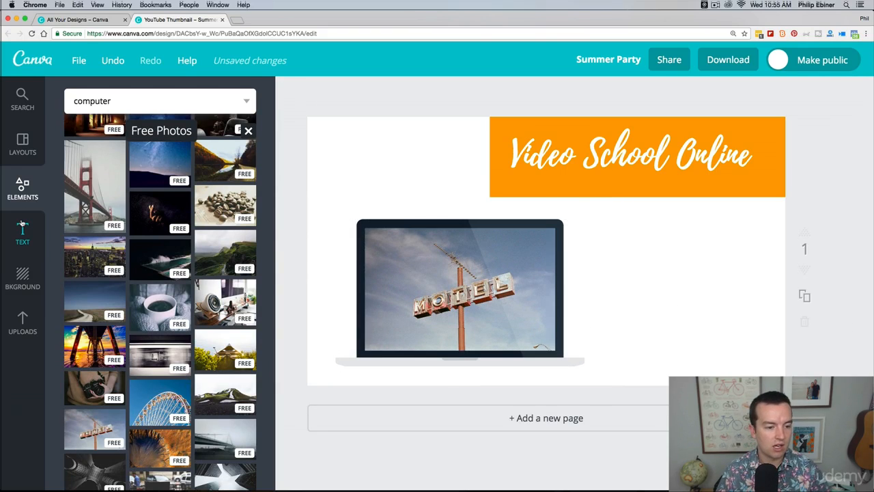
pyautogui.click(248, 130)
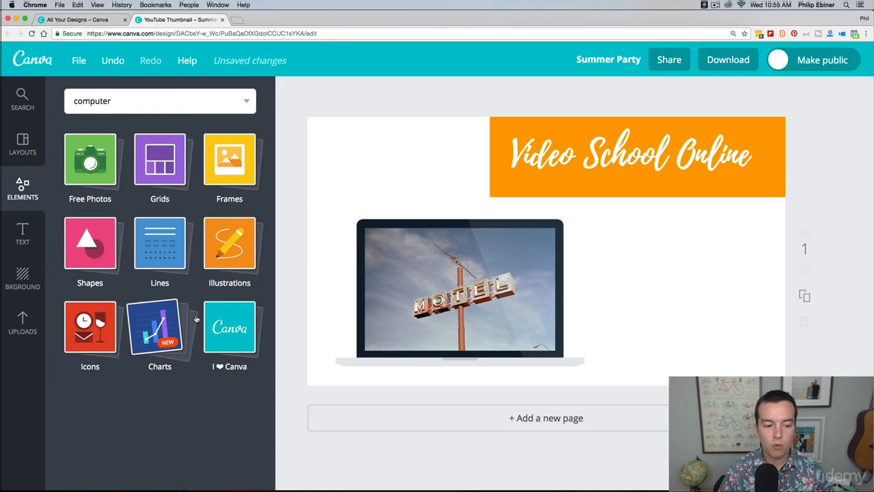
# Add a heading text to the right of the laptop and delete it again
pyautogui.click(23, 230)
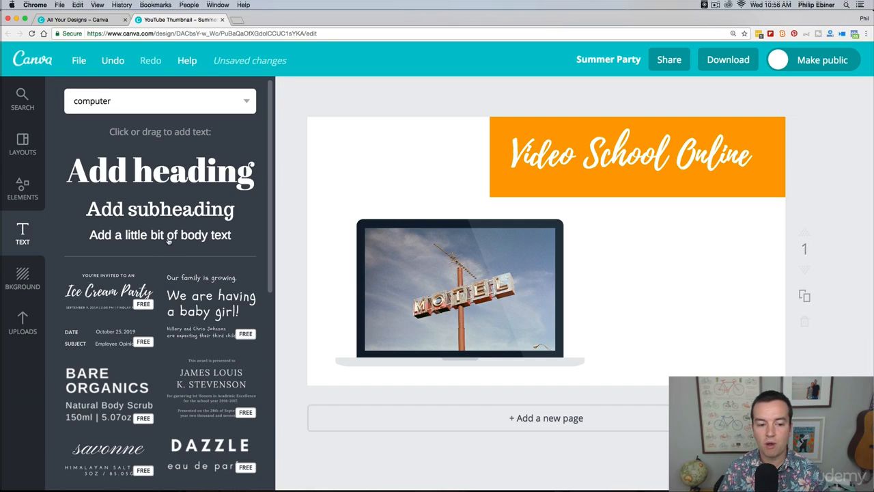
pyautogui.moveTo(160, 171); pyautogui.dragTo(649, 280)
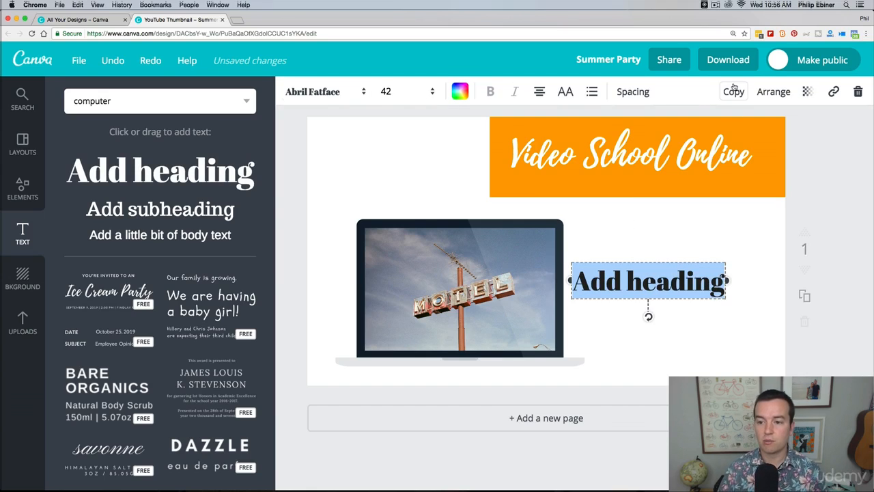
pyautogui.press('Escape')
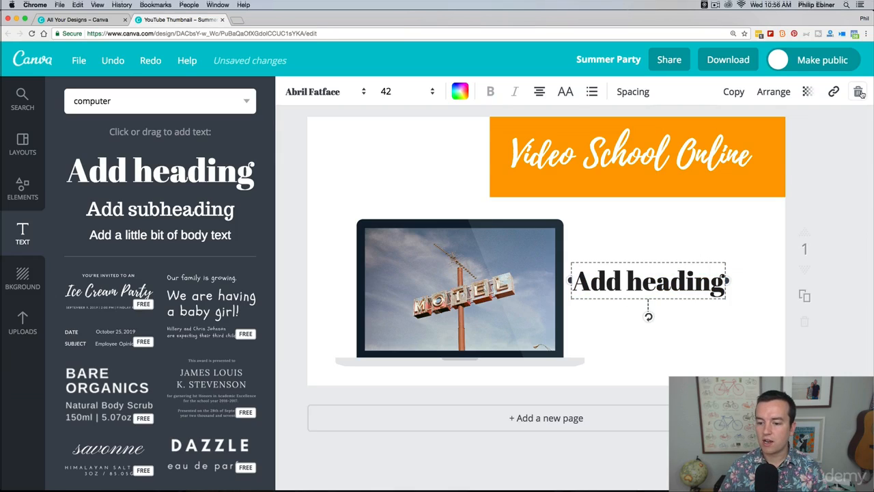
pyautogui.press('Delete')
# Add the Farm to Table text combination and place it to the right of the laptop
pyautogui.scroll(-5, 101, 263)
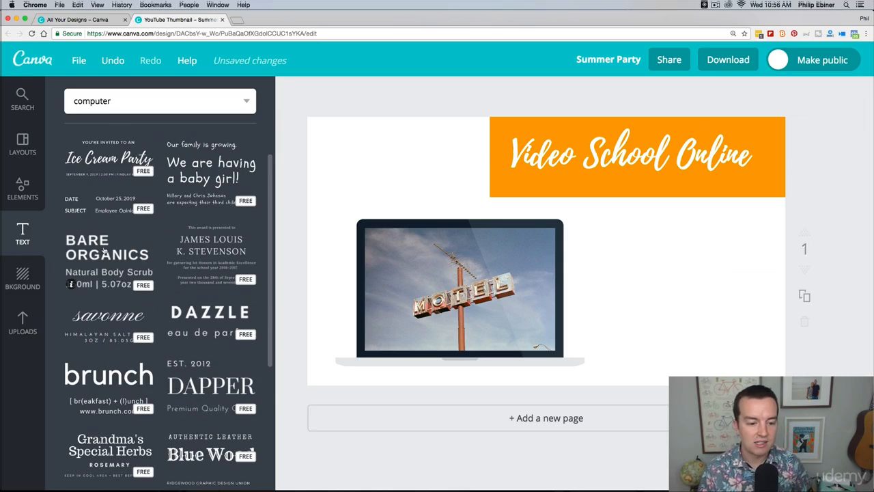
pyautogui.scroll(-2, 103, 251)
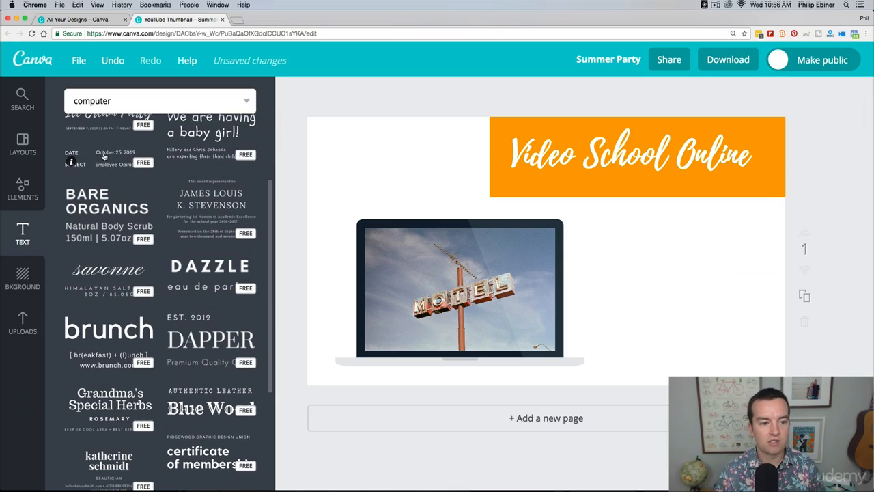
pyautogui.scroll(-3, 134, 171)
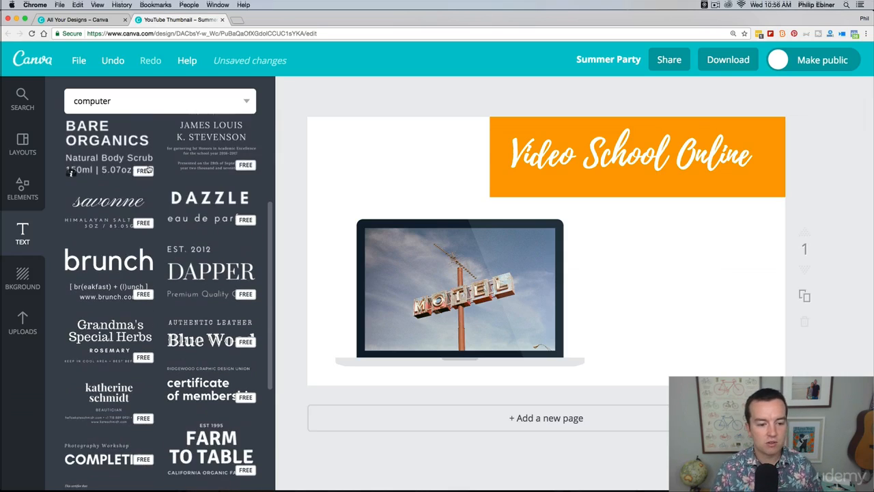
pyautogui.scroll(-3, 133, 171)
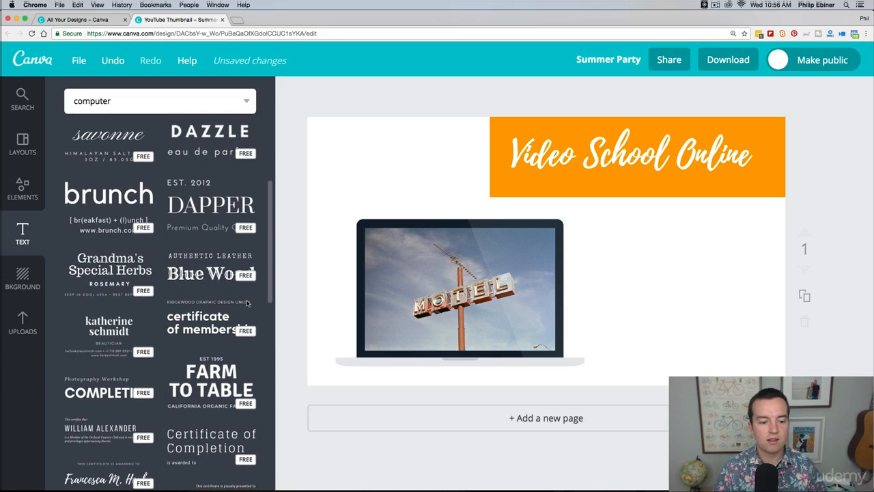
pyautogui.scroll(-3, 248, 305)
pyautogui.moveTo(209, 290); pyautogui.dragTo(546, 219)
pyautogui.moveTo(652, 261); pyautogui.dragTo(698, 301)
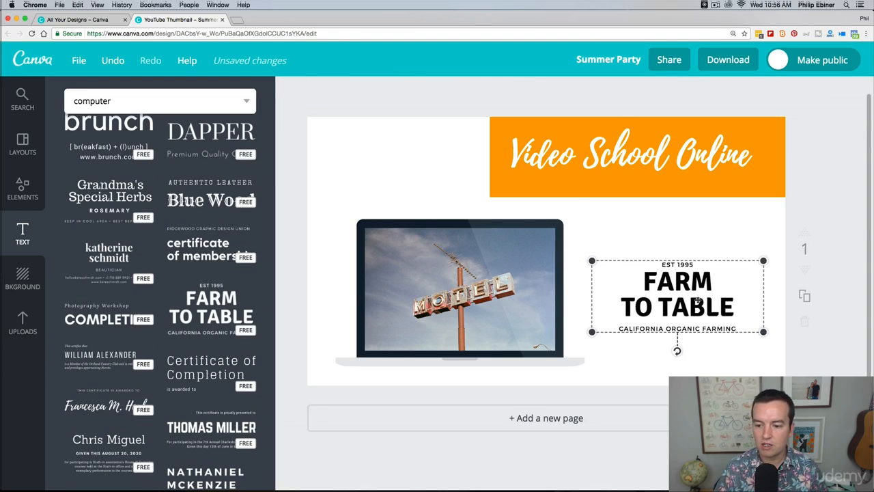
# Change the year in the small line above Farm to Table to 2011
pyautogui.doubleClick(686, 264)
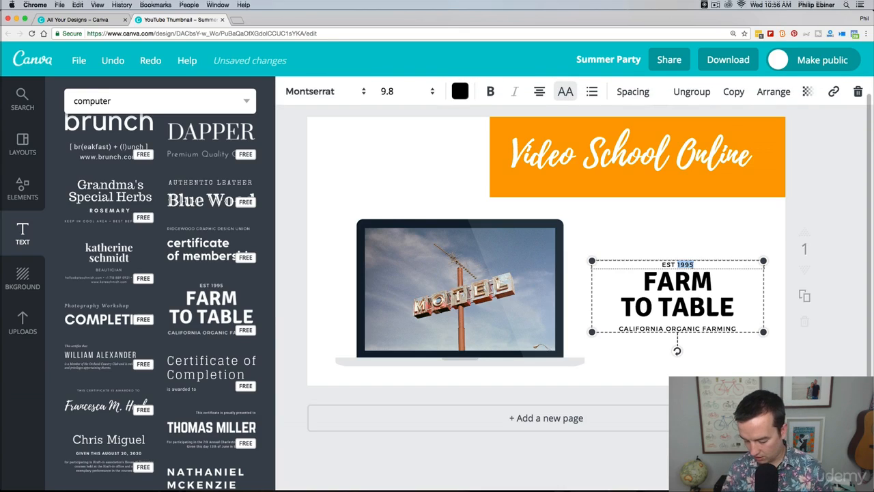
pyautogui.write('2011')
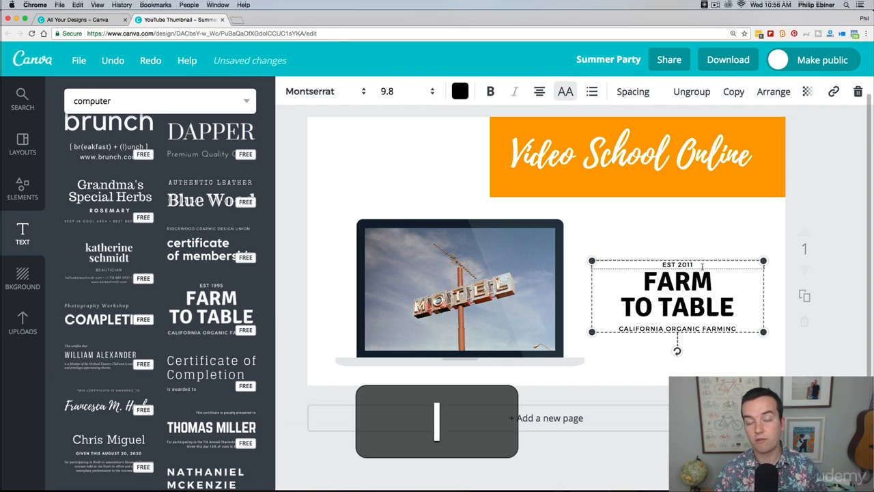
pyautogui.click(799, 200)
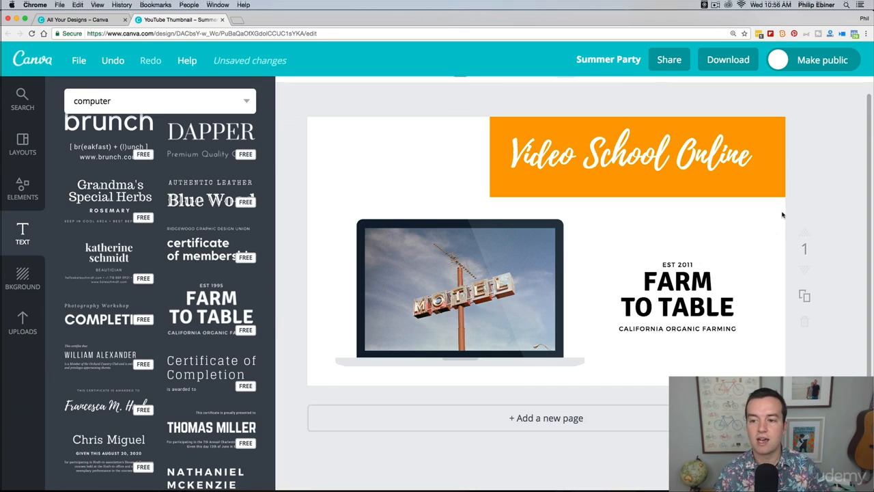
# Delete the entire Farm to Table text group from the page
pyautogui.click(688, 288)
pyautogui.press('BackSpace')
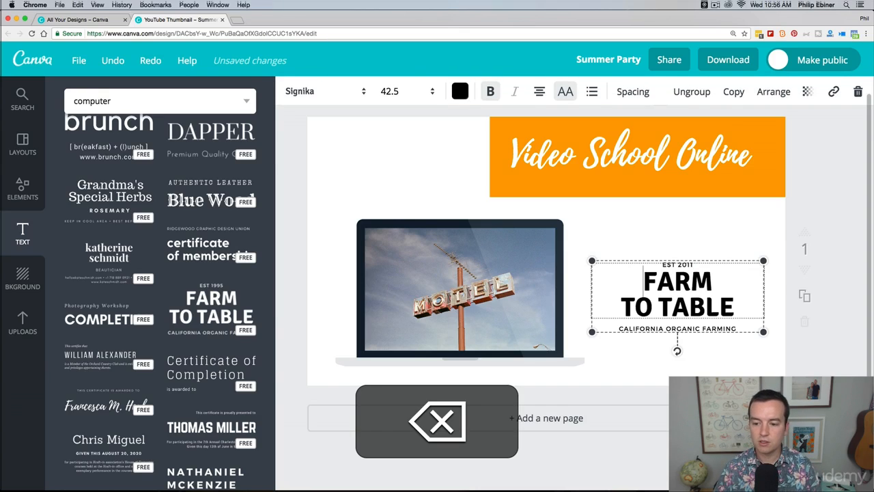
pyautogui.click(858, 91)
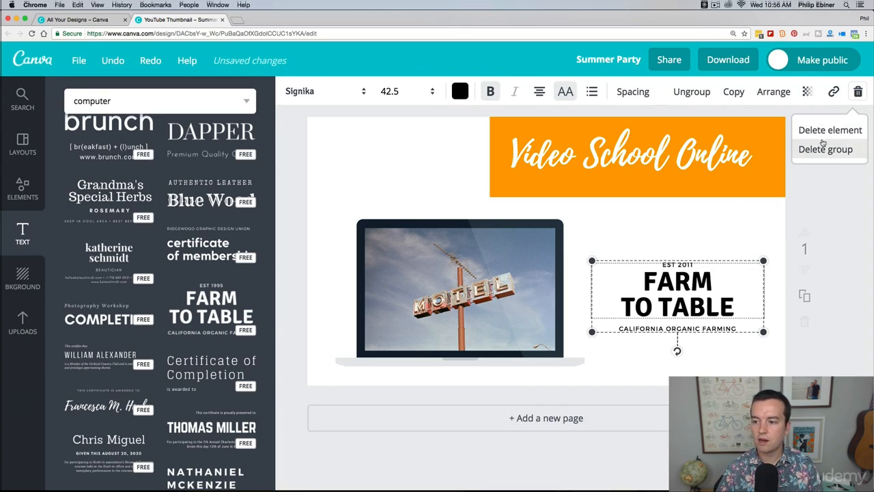
pyautogui.click(837, 130)
pyautogui.click(480, 176)
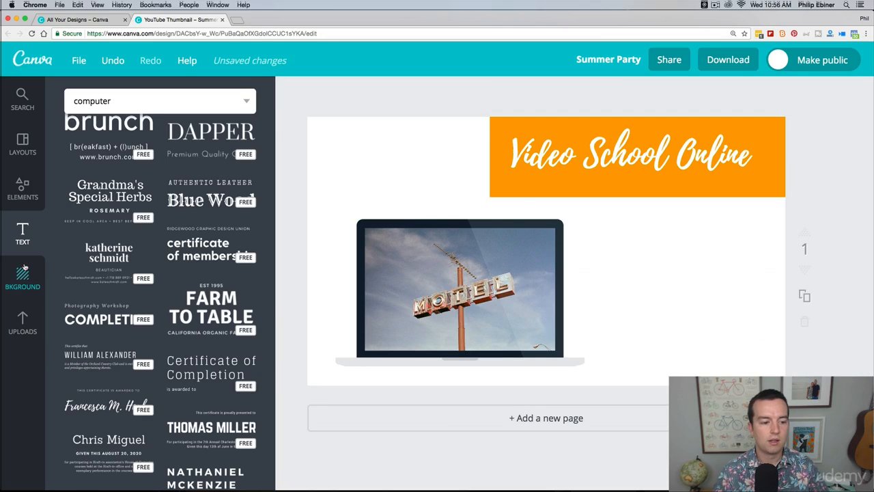
# Apply the free teal diagonal-stripe pattern as the page background
pyautogui.scroll(-2, 139, 326)
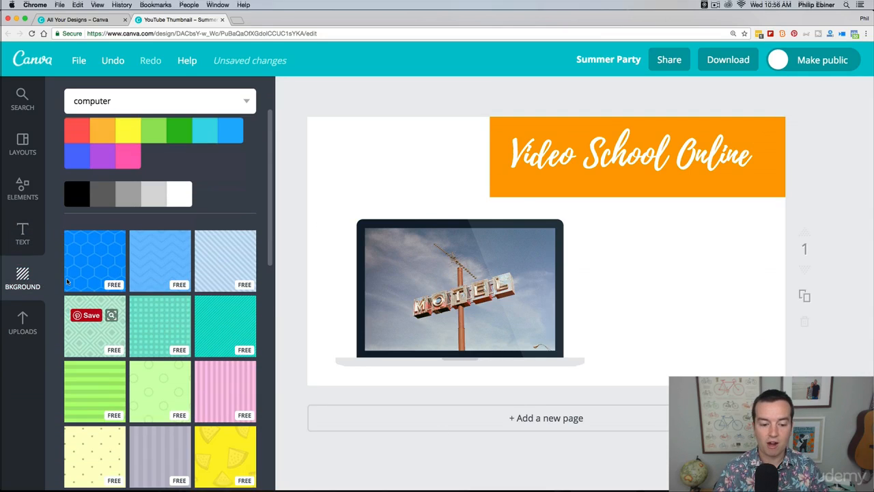
pyautogui.click(213, 322)
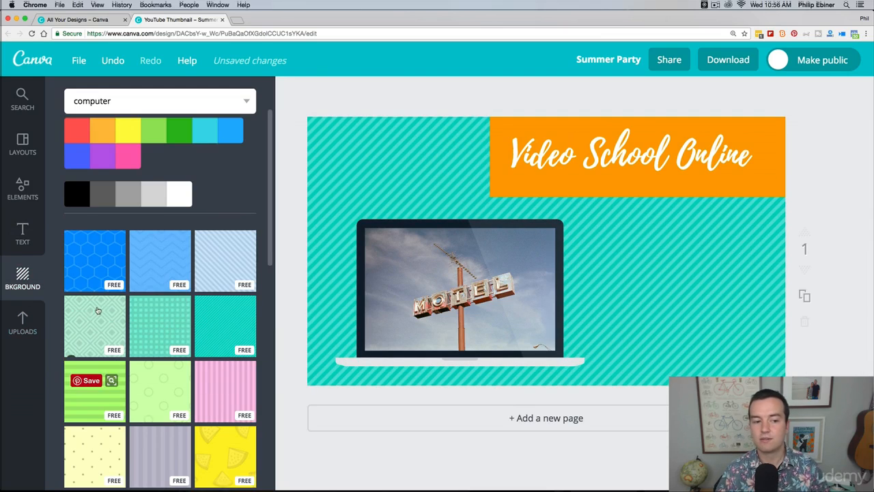
pyautogui.scroll(2, 98, 308)
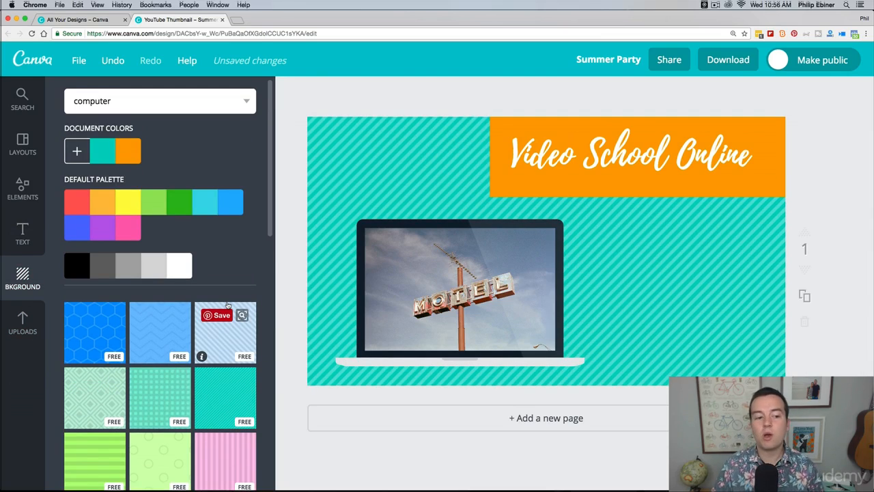
# Upload the white flowers photo from the Resources folder inside the Photoshop course folder
pyautogui.click(33, 319)
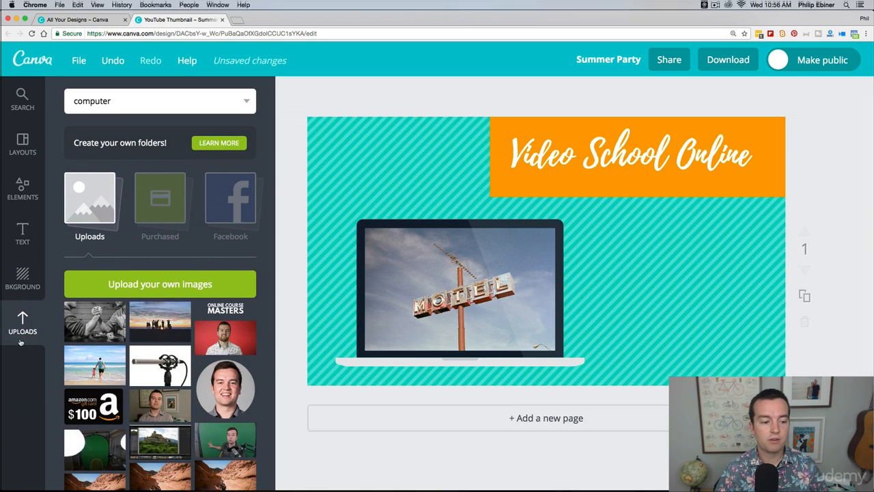
pyautogui.click(160, 283)
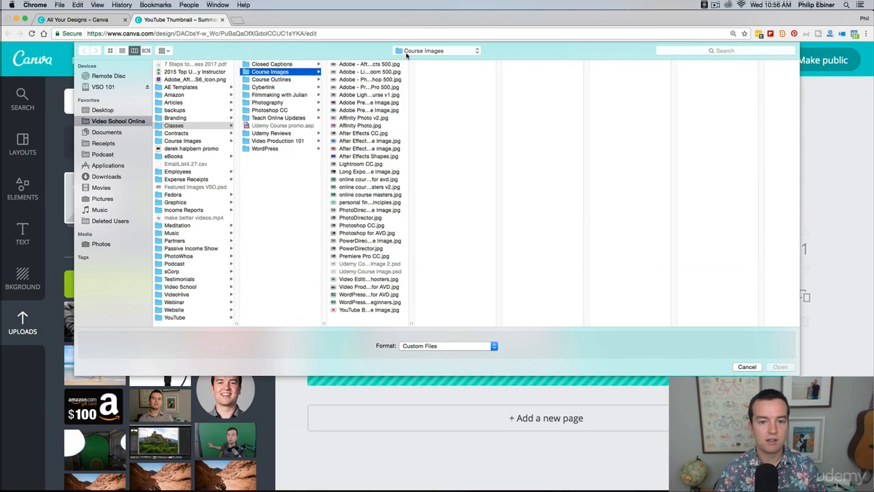
pyautogui.click(407, 55)
pyautogui.click(466, 112)
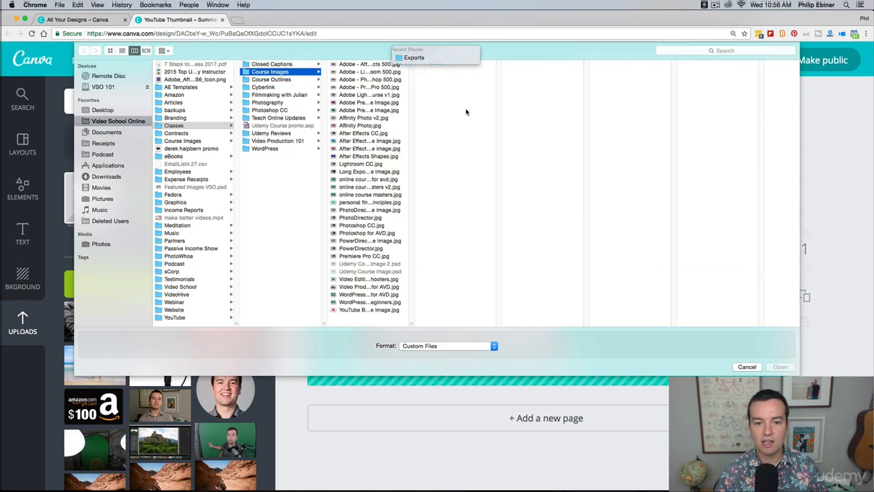
pyautogui.press('Down')
pyautogui.press('Down')
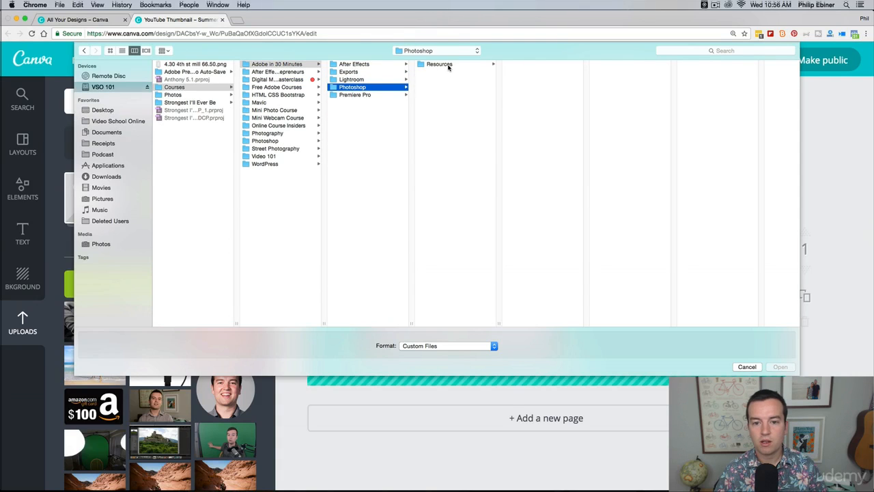
pyautogui.click(449, 66)
pyautogui.click(525, 64)
pyautogui.press('Return')
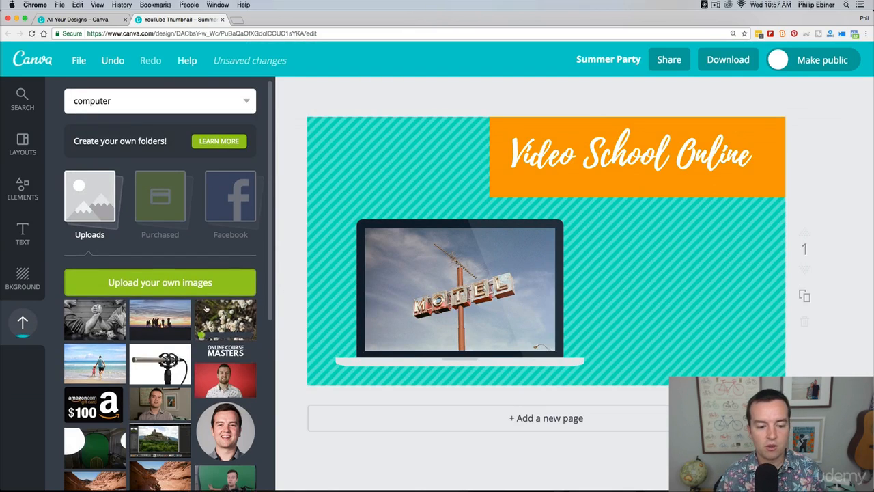
# Replace the picture in the laptop frame with the uploaded white flowers photo
pyautogui.scroll(-5, 226, 327)
pyautogui.scroll(5, 228, 241)
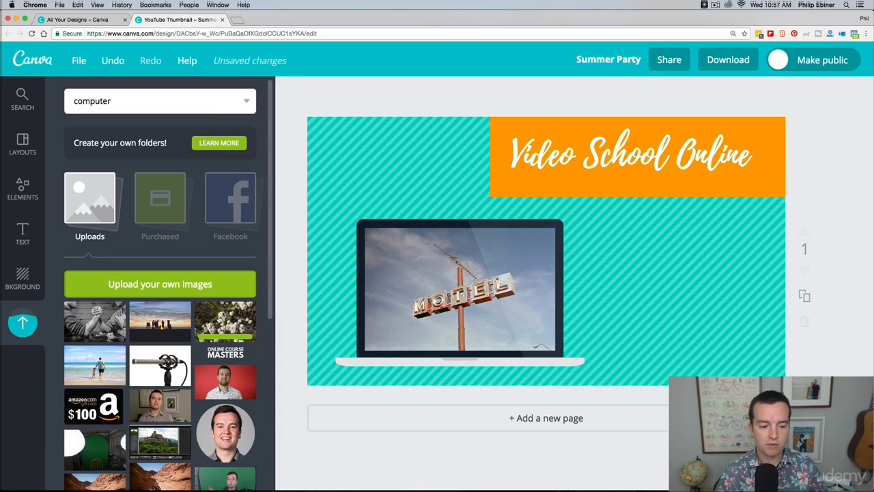
pyautogui.moveTo(225, 317); pyautogui.dragTo(479, 287)
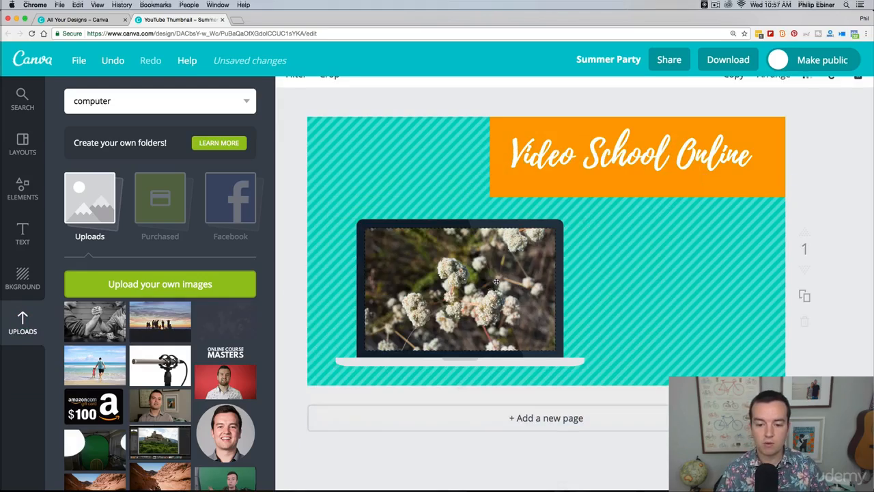
pyautogui.click(817, 195)
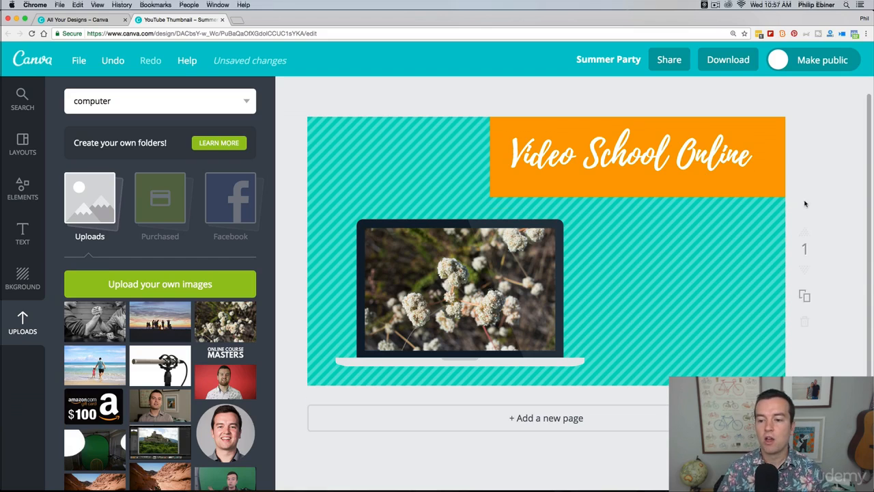
# Duplicate the finished thumbnail page to create page 2
pyautogui.scroll(1, 806, 205)
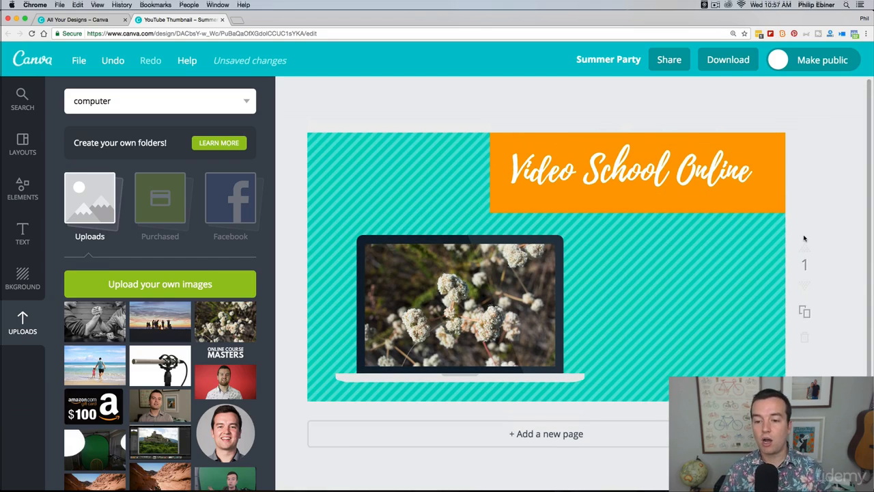
pyautogui.click(806, 313)
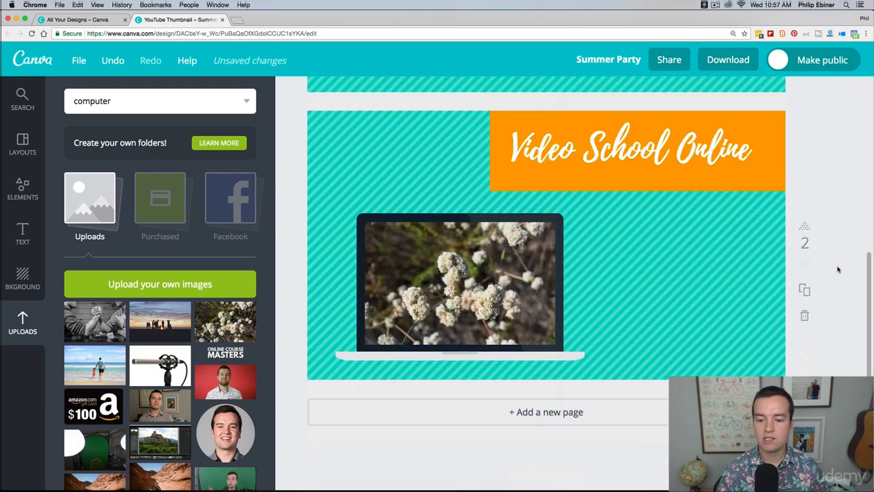
# Replace the title text on page 2 with "How to prune flowers"
pyautogui.doubleClick(585, 143)
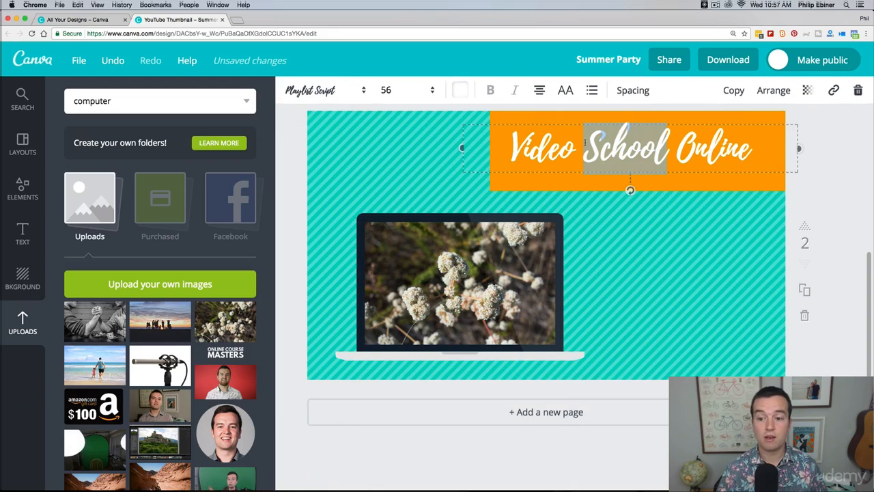
pyautogui.press('super+a')
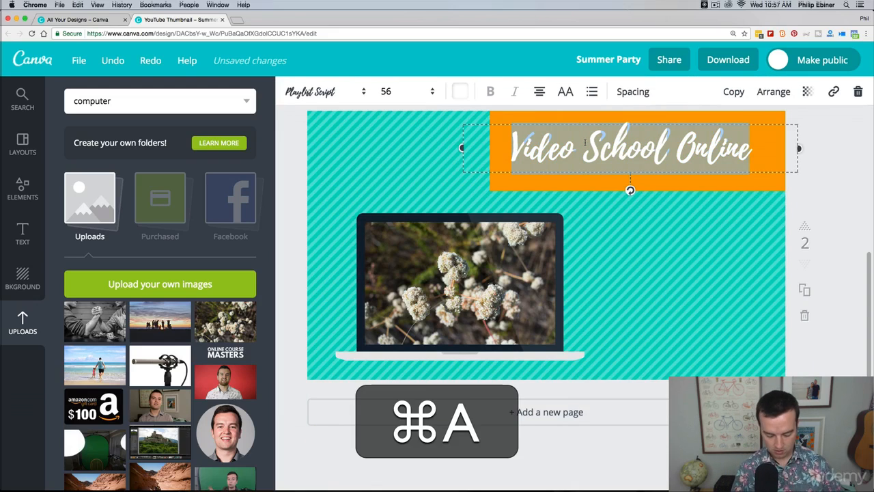
pyautogui.write('How to prune fl')
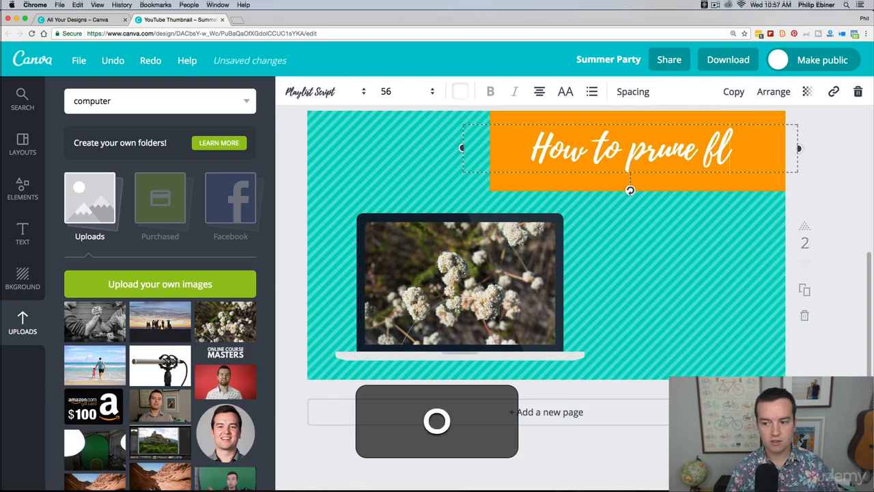
pyautogui.write('owers')
pyautogui.click(837, 183)
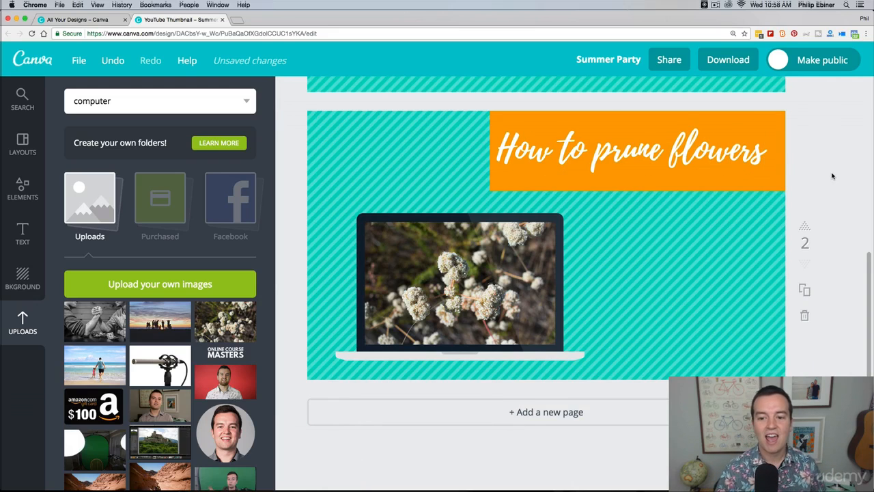
# Open the download options for the design and set the file type to JPG
pyautogui.scroll(5, 819, 198)
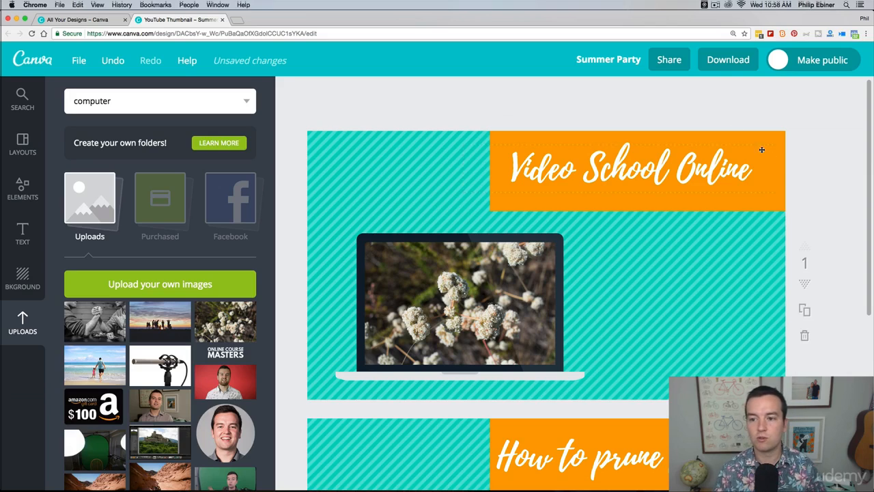
pyautogui.click(728, 57)
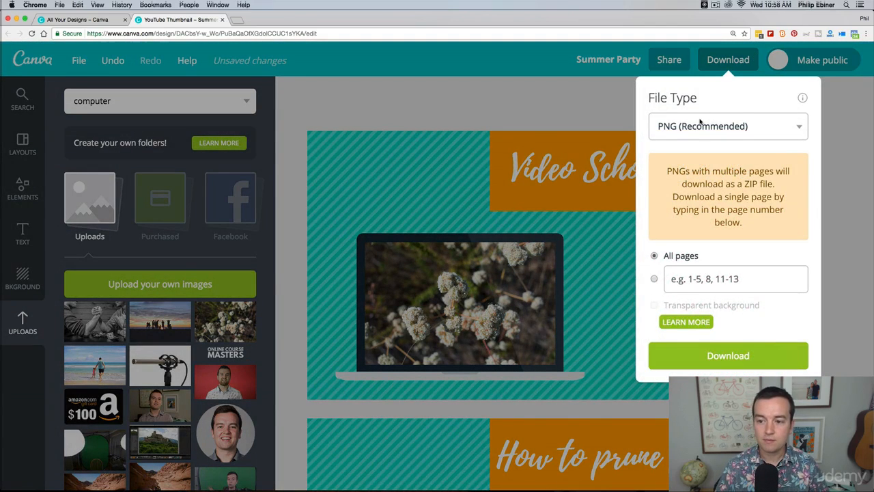
pyautogui.click(701, 124)
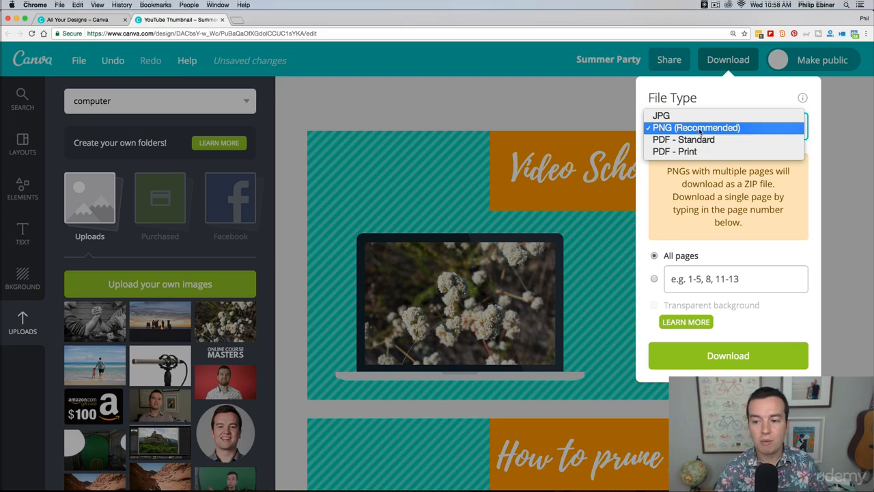
pyautogui.click(735, 116)
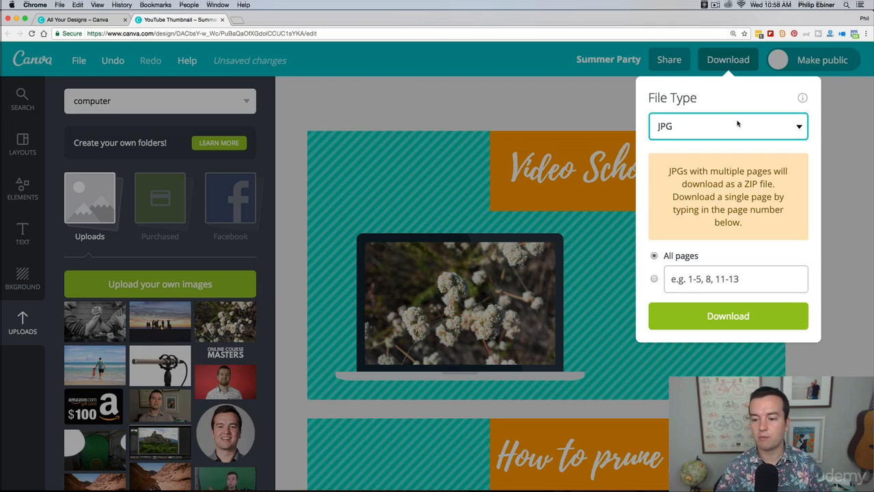
# Restrict the download to page 2 and save the image to the Desktop as Summer Party
pyautogui.click(654, 280)
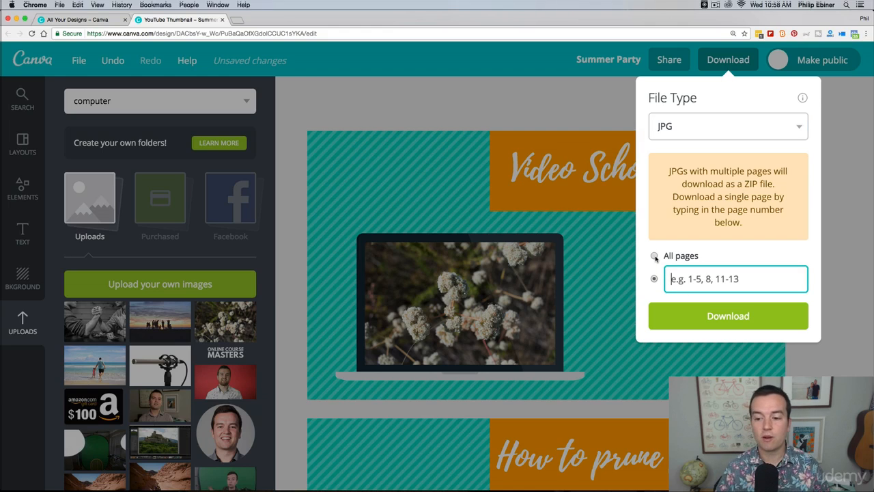
pyautogui.click(654, 256)
pyautogui.click(654, 280)
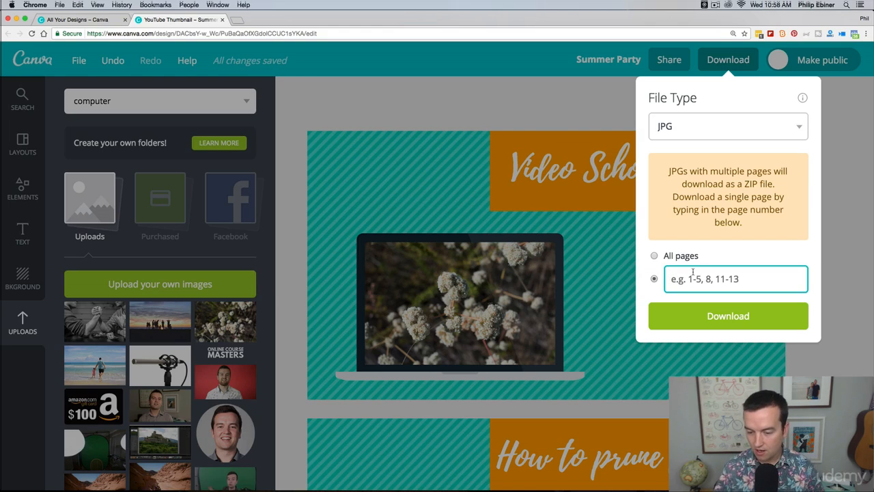
pyautogui.write('2')
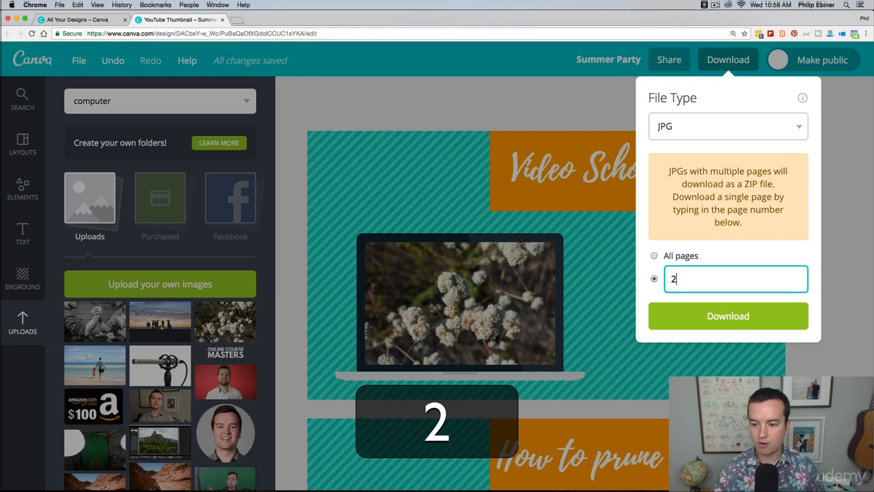
pyautogui.click(738, 316)
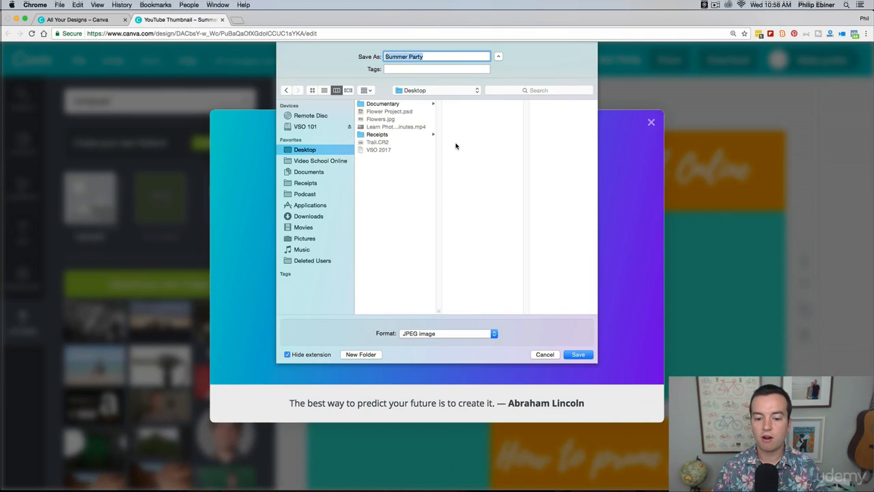
pyautogui.press('Return')
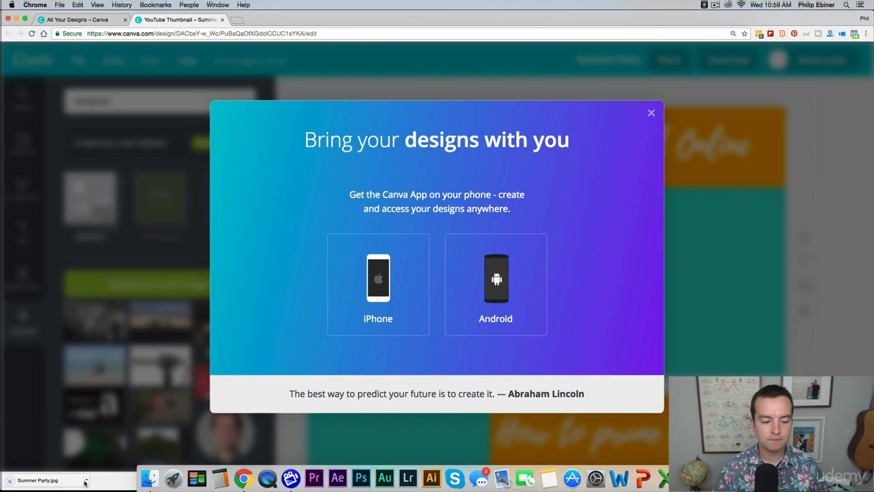
# Reveal the downloaded Summer Party.jpg in Finder, preview it at large size, and close the preview and both Finder windows
pyautogui.click(86, 481)
pyautogui.click(109, 469)
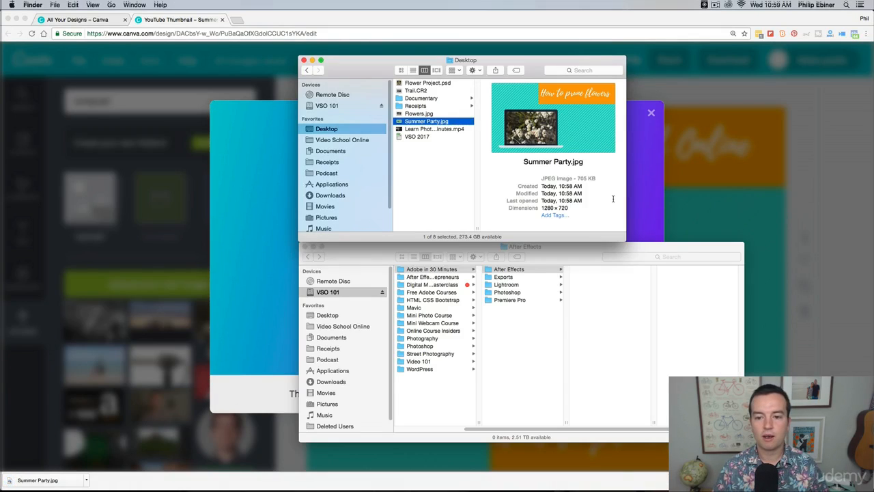
pyautogui.press('space')
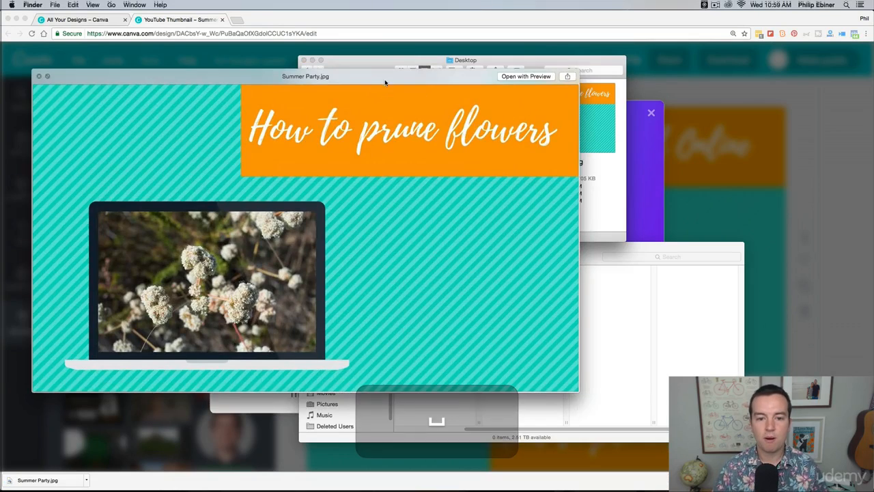
pyautogui.moveTo(373, 67); pyautogui.dragTo(567, 32)
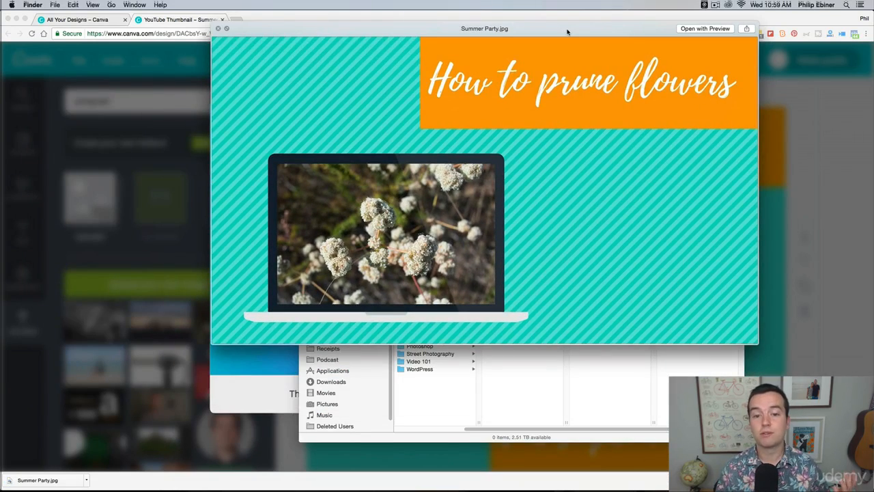
pyautogui.press('space')
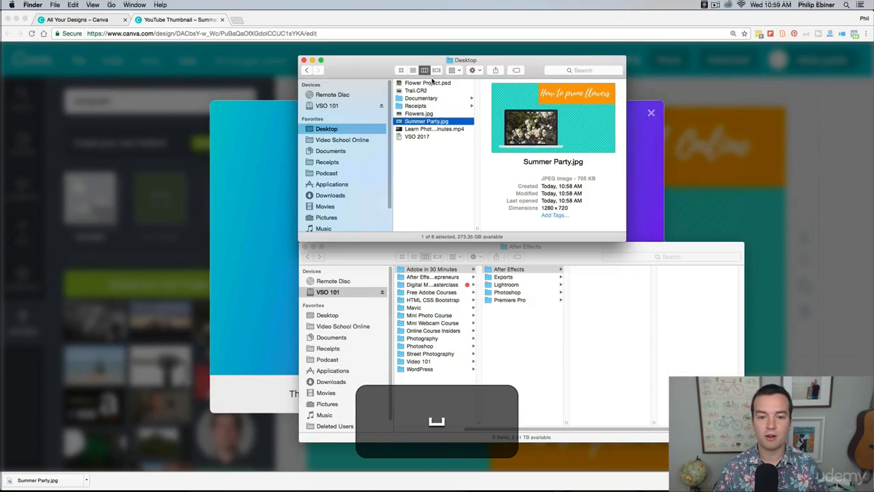
pyautogui.click(305, 61)
pyautogui.click(304, 247)
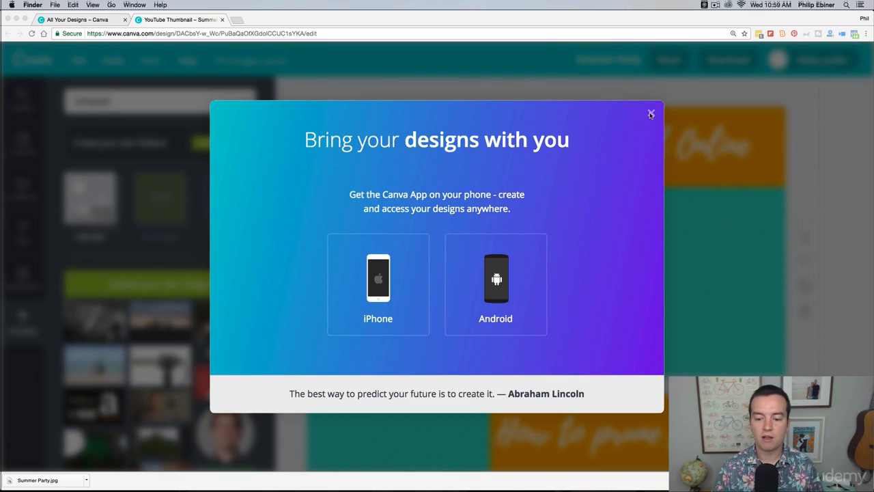
# Dismiss the mobile app promotion and return to the overview of all designs to find the saved Summer Party design
pyautogui.click(639, 138)
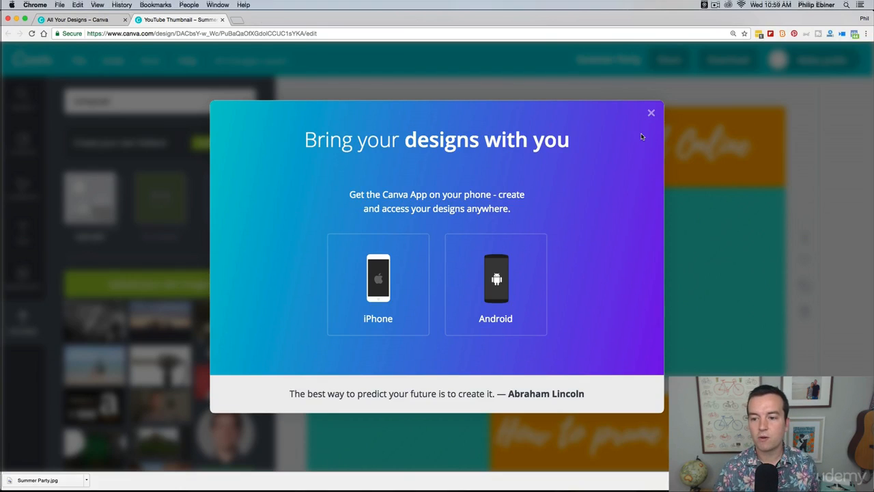
pyautogui.click(650, 113)
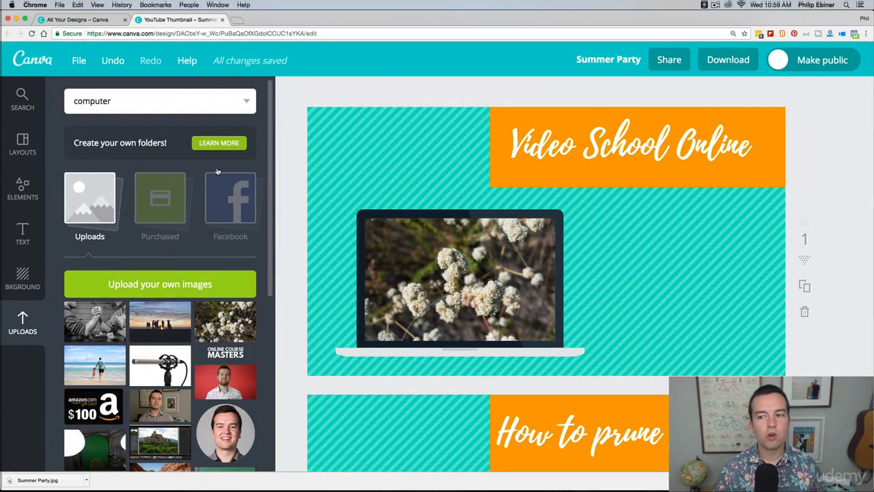
pyautogui.click(30, 62)
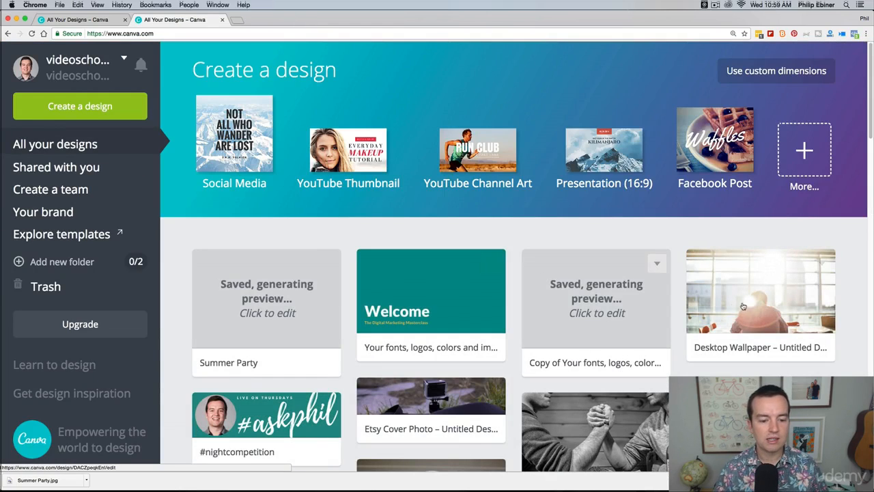
pyautogui.scroll(-2, 743, 306)
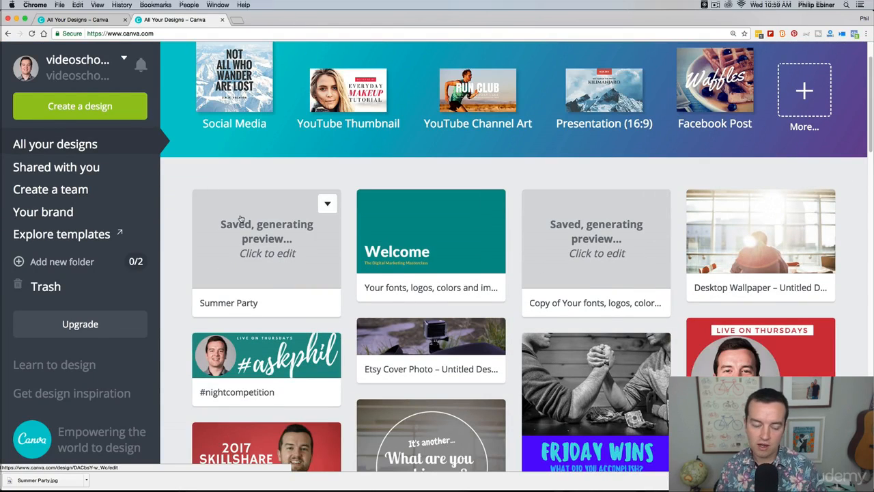